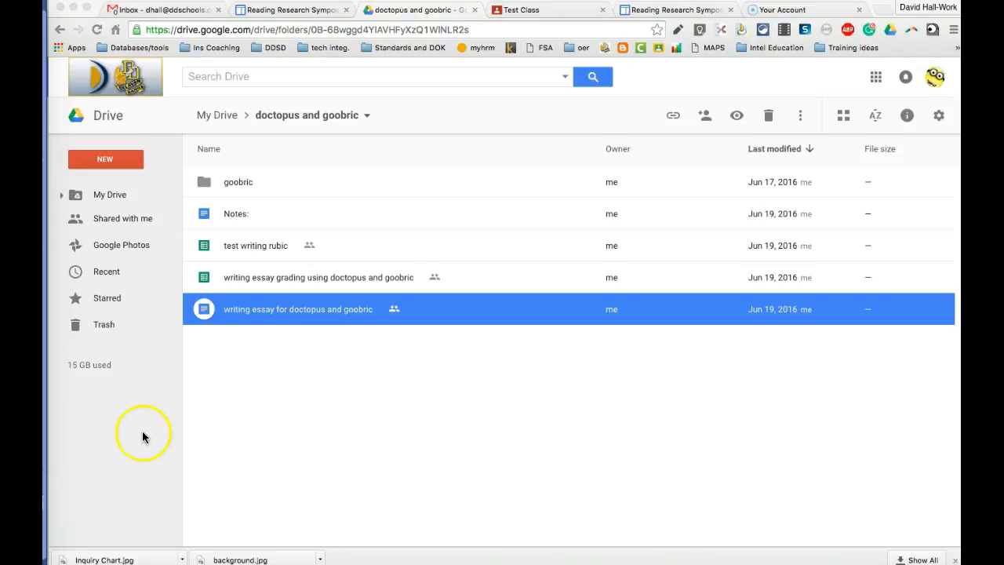
View the rubric in the "test writing rubic" spreadsheet and return to the "doctopus and goobric" folder
{"action": "double_click", "coordinate": [265, 247]}
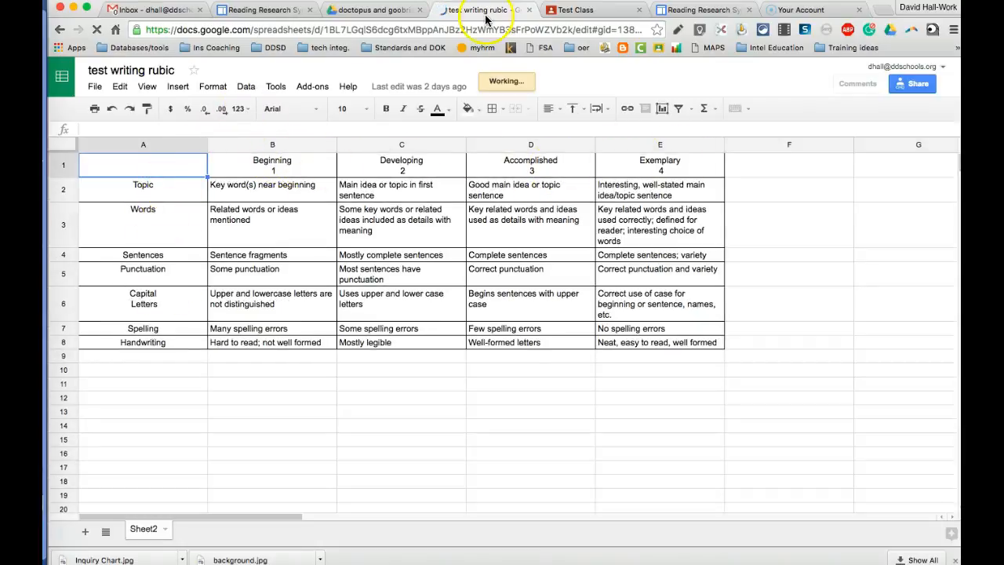
{"action": "left_click", "coordinate": [379, 9]}
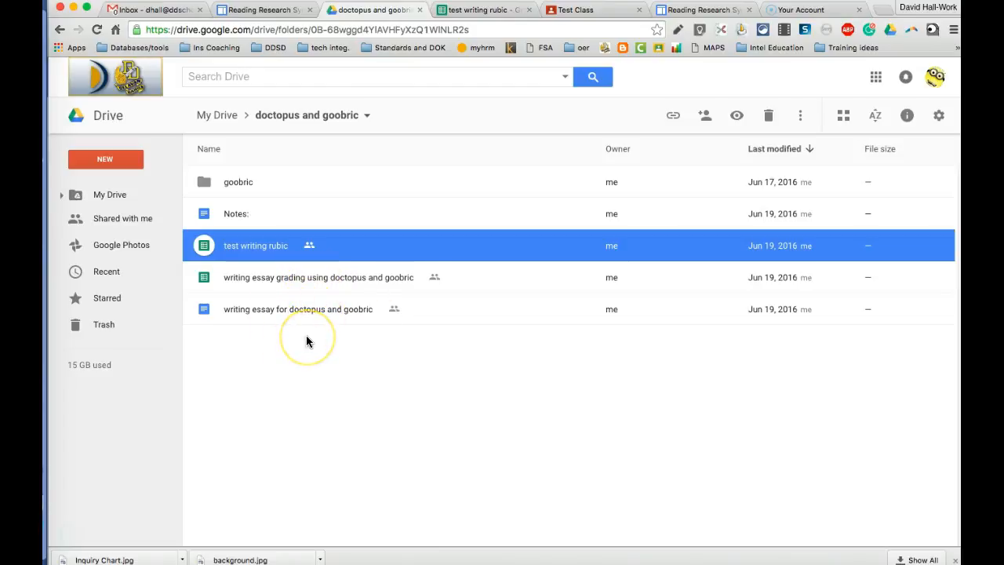
Open the "writing essay grading using doctopus and goobric" spreadsheet and launch the Doctopus add-on
{"action": "double_click", "coordinate": [304, 279]}
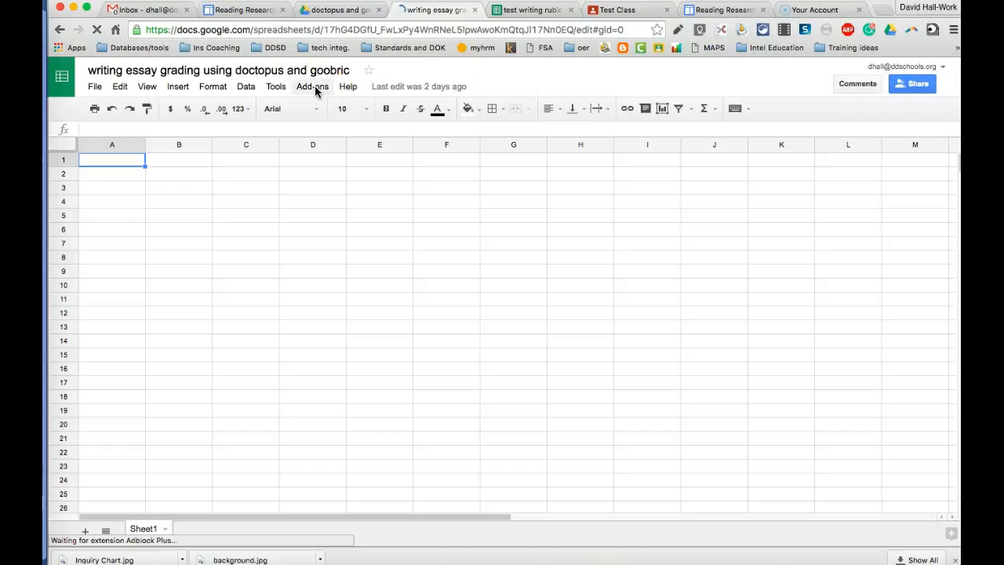
{"action": "left_click", "coordinate": [316, 91]}
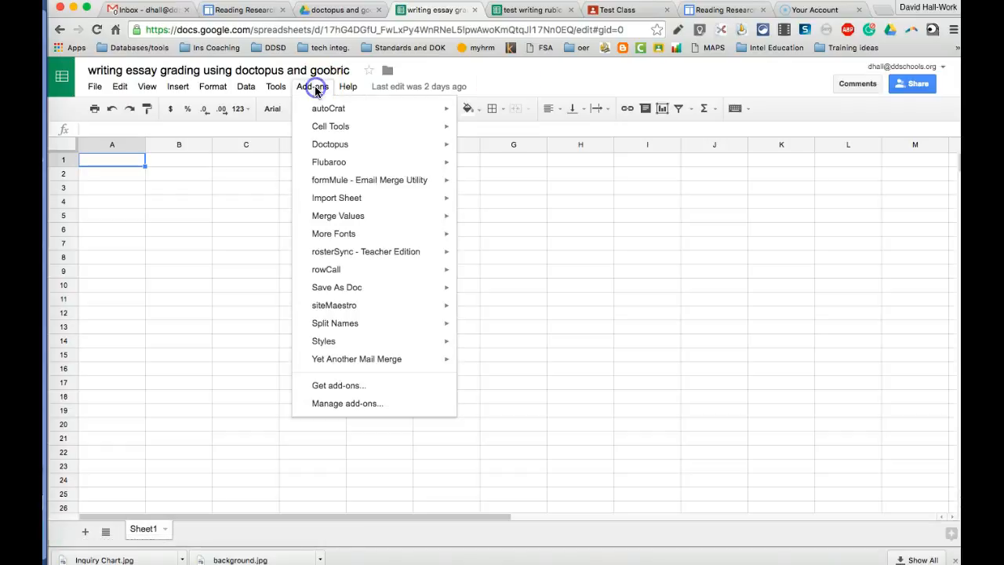
{"action": "mouse_move", "coordinate": [326, 145]}
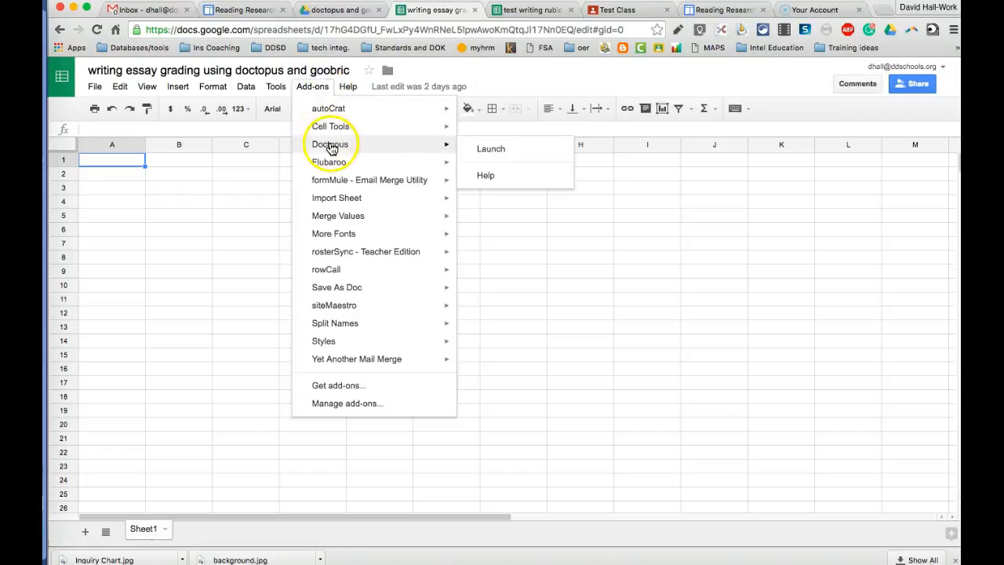
{"action": "left_click", "coordinate": [482, 152]}
{"action": "left_click", "coordinate": [528, 222]}
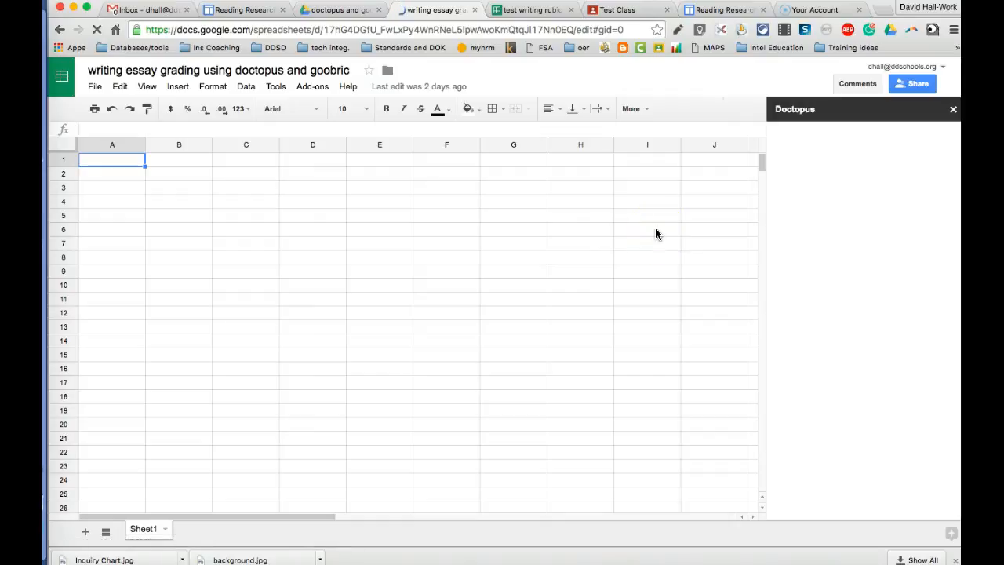
Set Doctopus to ingest a Google Classroom assignment and choose Test Class as the class
{"action": "left_click", "coordinate": [843, 150]}
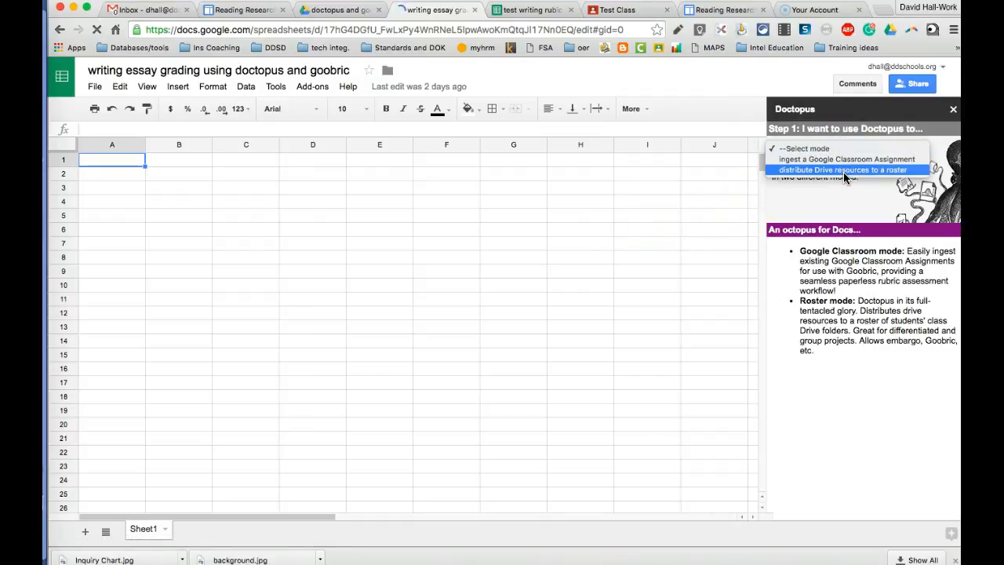
{"action": "left_click", "coordinate": [847, 159]}
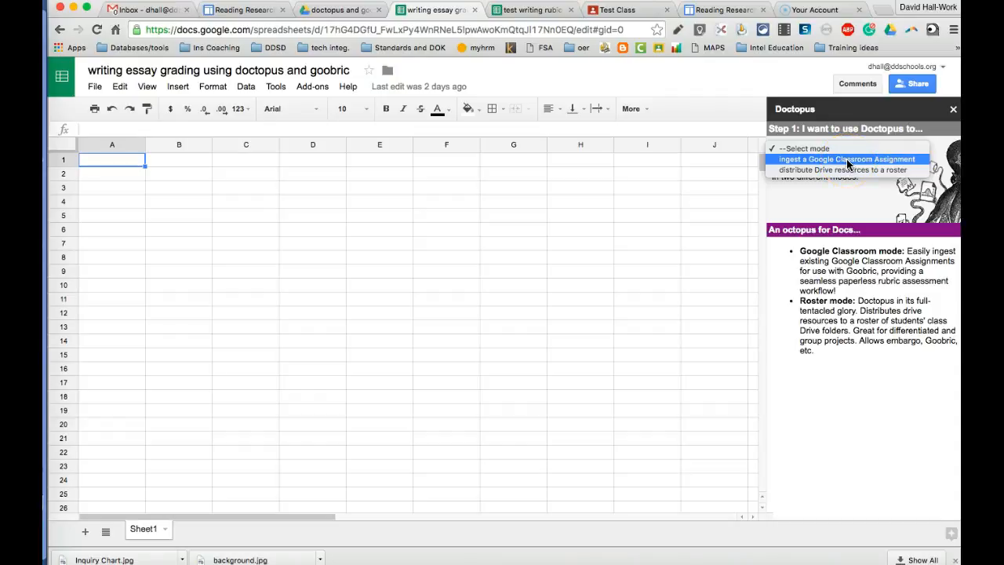
{"action": "left_click", "coordinate": [846, 159]}
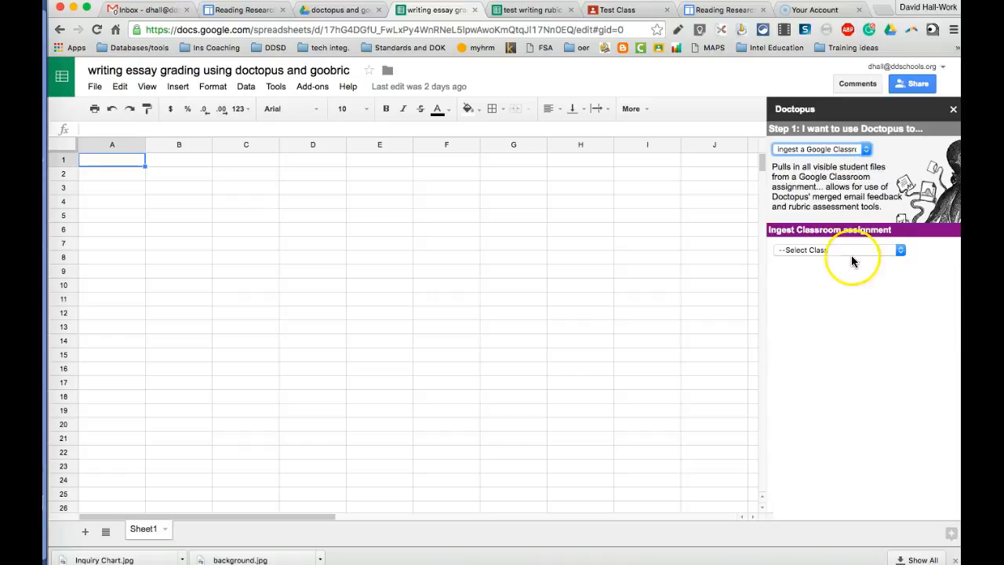
{"action": "left_click", "coordinate": [851, 253]}
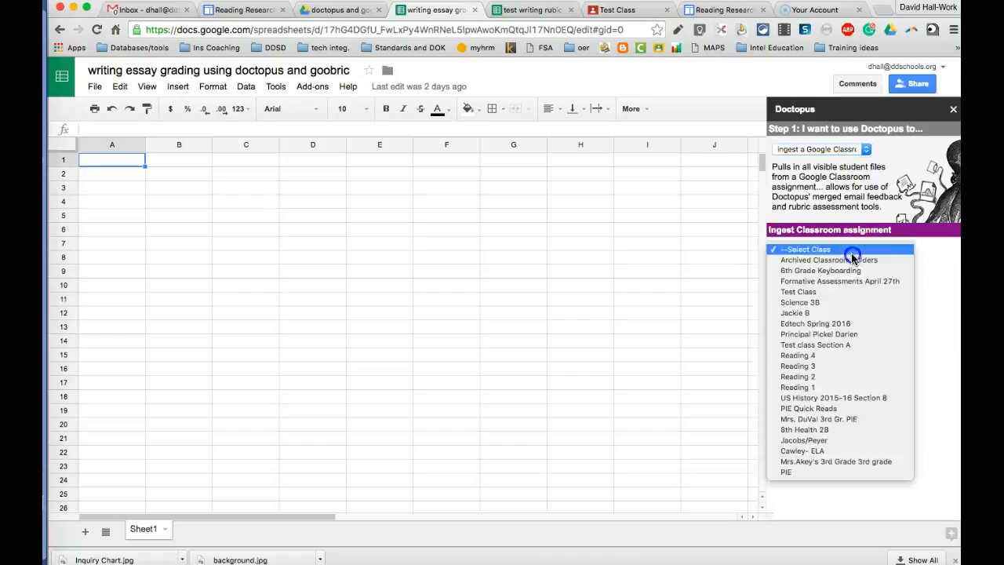
{"action": "left_click", "coordinate": [839, 293]}
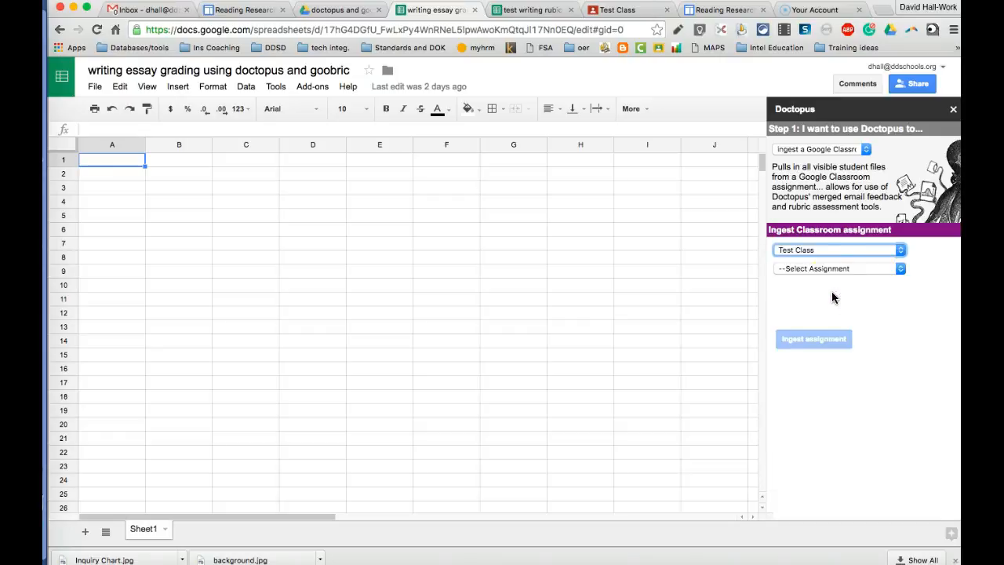
Ingest the first "Writing essay for Doctopus and Goobric" assignment, restricted to files that are turned in
{"action": "left_click", "coordinate": [830, 269]}
{"action": "left_click_drag", "start_coordinate": [830, 271], "coordinate": [830, 290]}
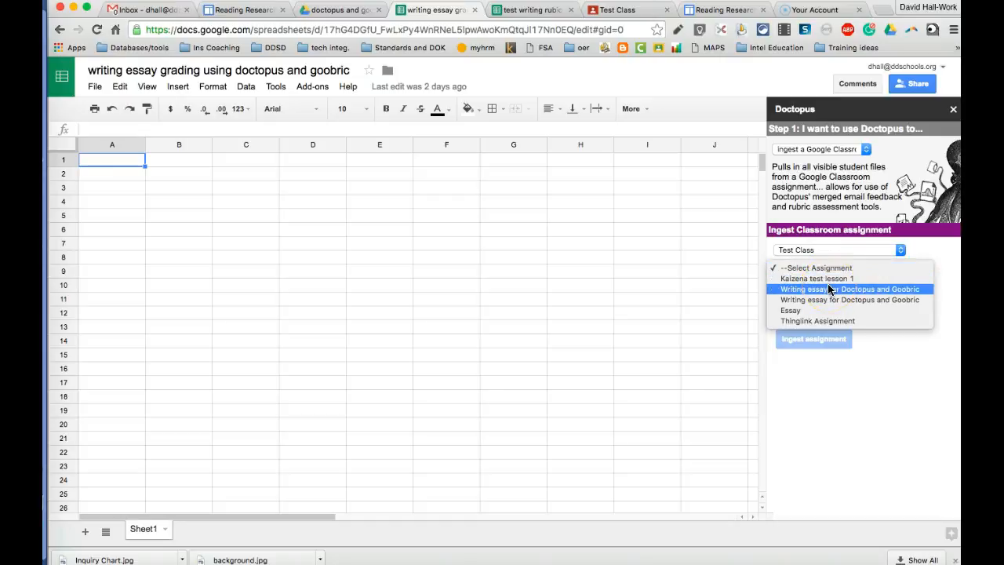
{"action": "left_click", "coordinate": [830, 289]}
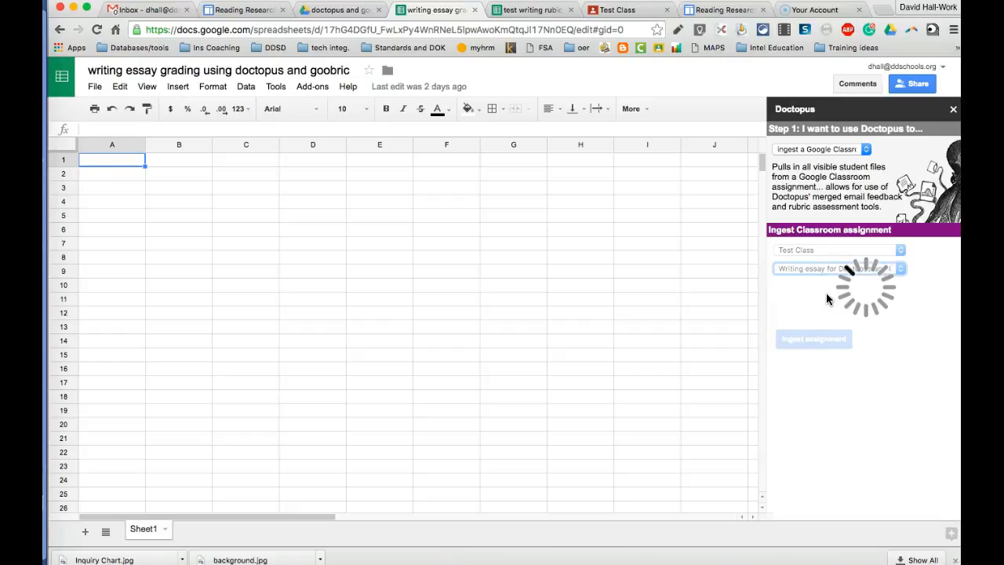
{"action": "left_click", "coordinate": [817, 301]}
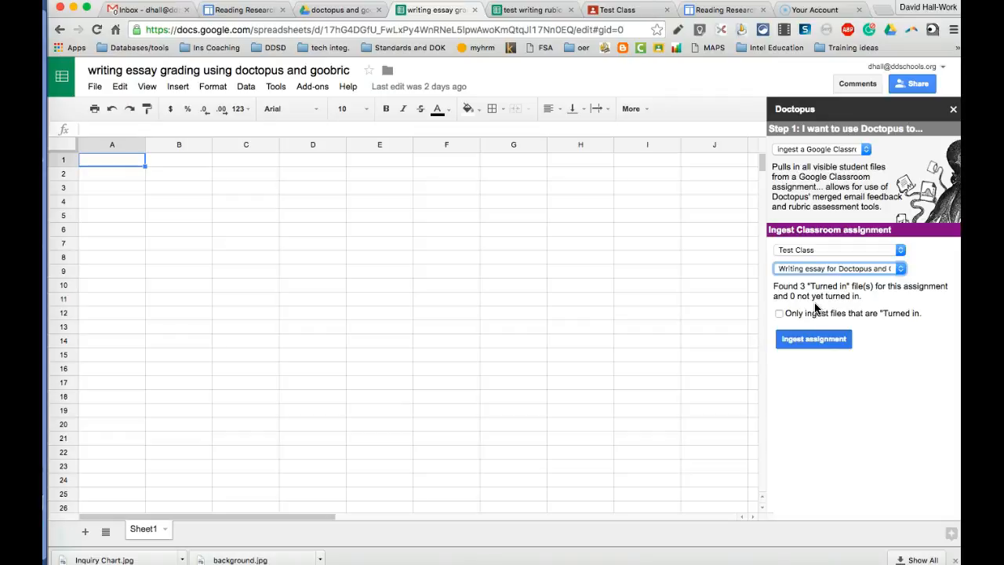
{"action": "left_click", "coordinate": [780, 314]}
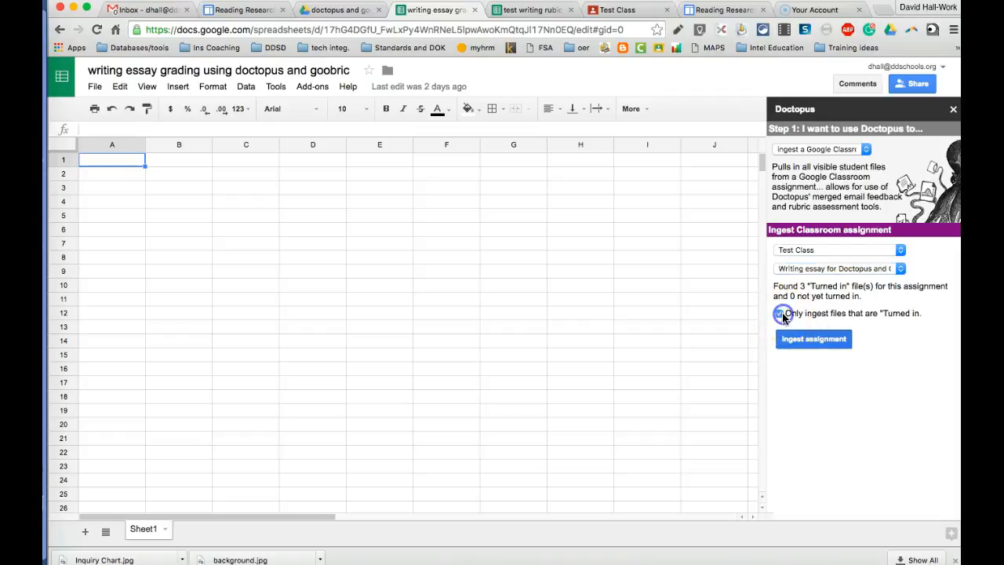
{"action": "left_click", "coordinate": [796, 337]}
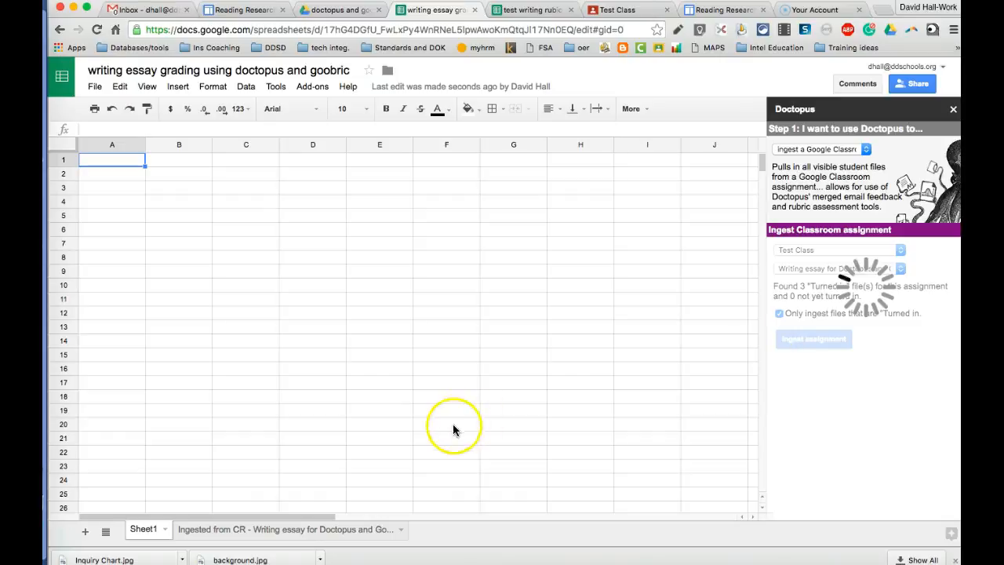
Open the ingested assignment sheet, check the first student's linked document and return to the spreadsheet
{"action": "left_click", "coordinate": [211, 534]}
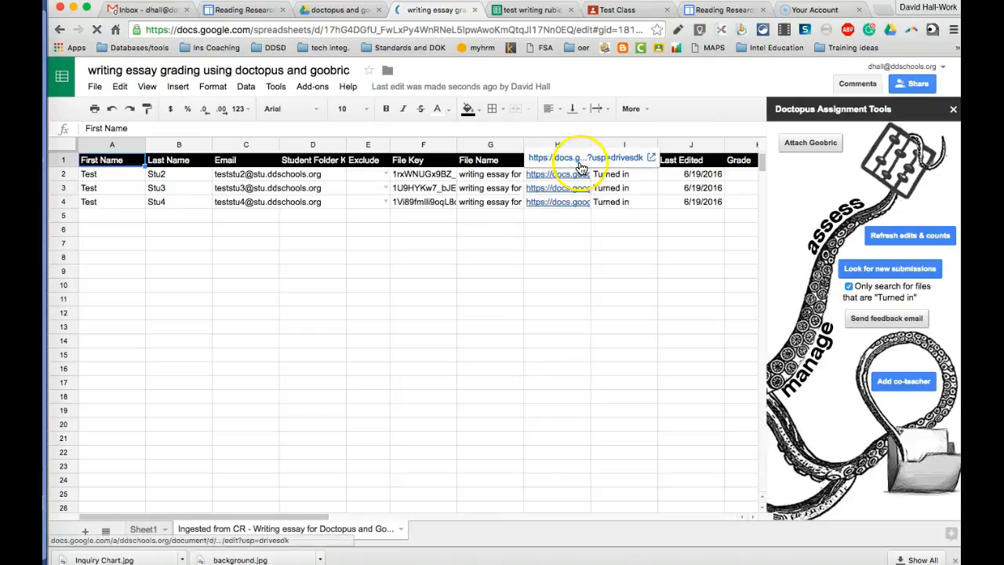
{"action": "left_click", "coordinate": [580, 157]}
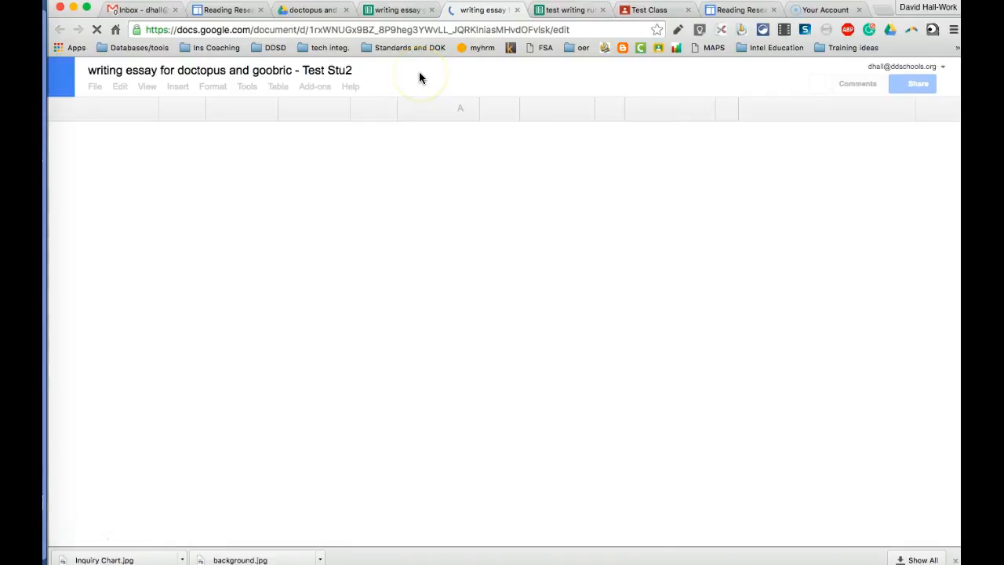
{"action": "left_click", "coordinate": [399, 10]}
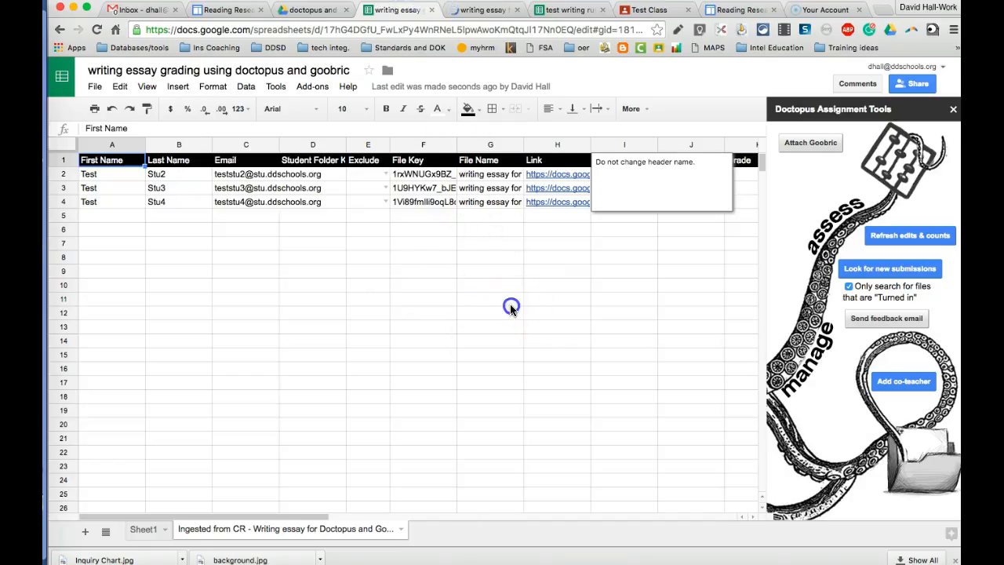
{"action": "left_click", "coordinate": [510, 309]}
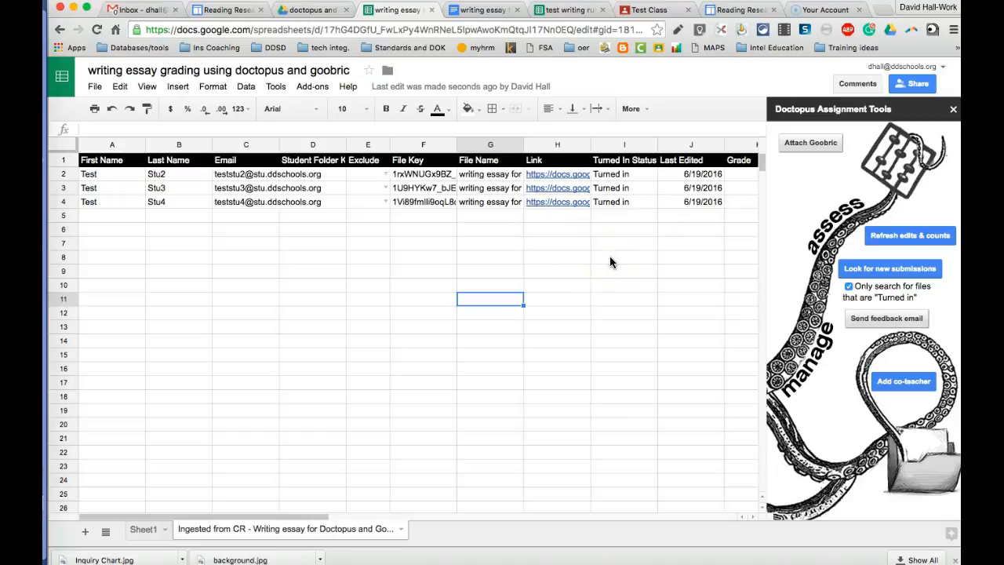
Attach the recent "test writing rubic" to the ingested assignment with Goobric
{"action": "left_click", "coordinate": [810, 145]}
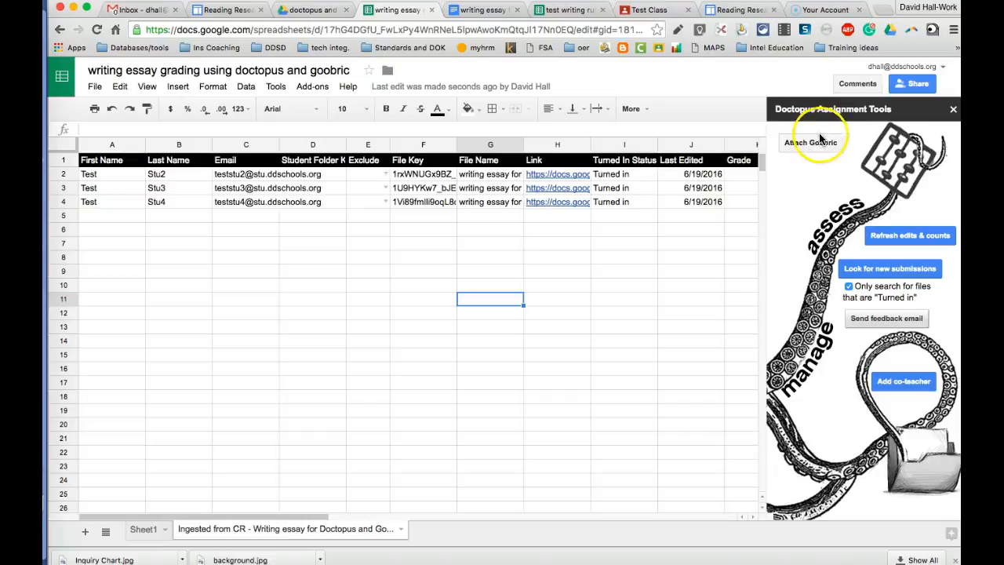
{"action": "left_click", "coordinate": [813, 149]}
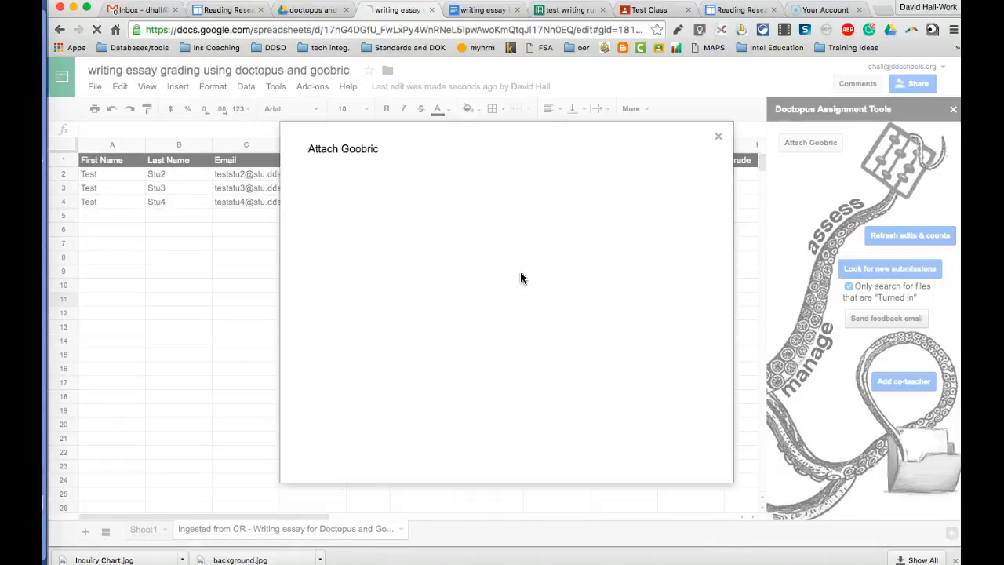
{"action": "left_click", "coordinate": [302, 10]}
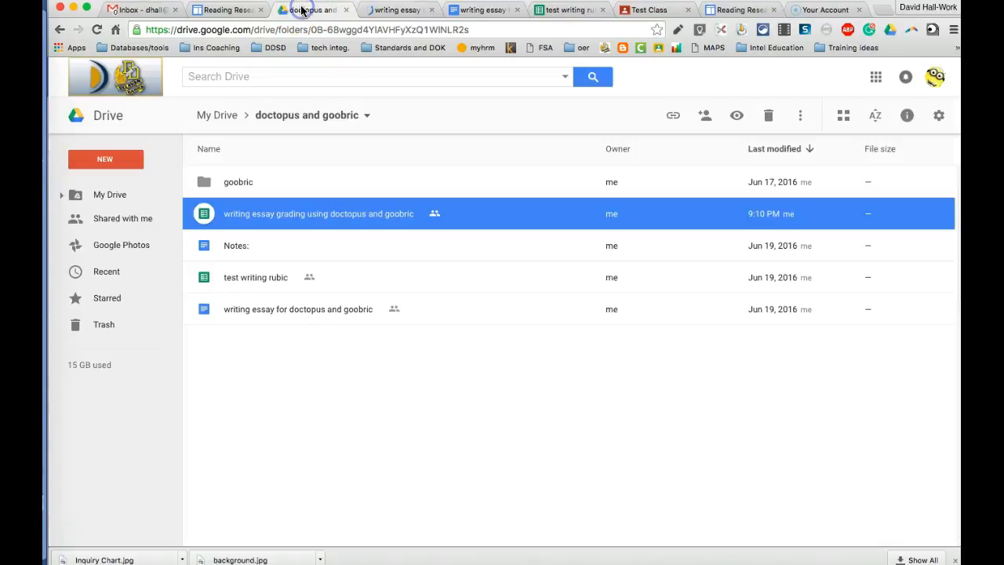
{"action": "left_click", "coordinate": [407, 11]}
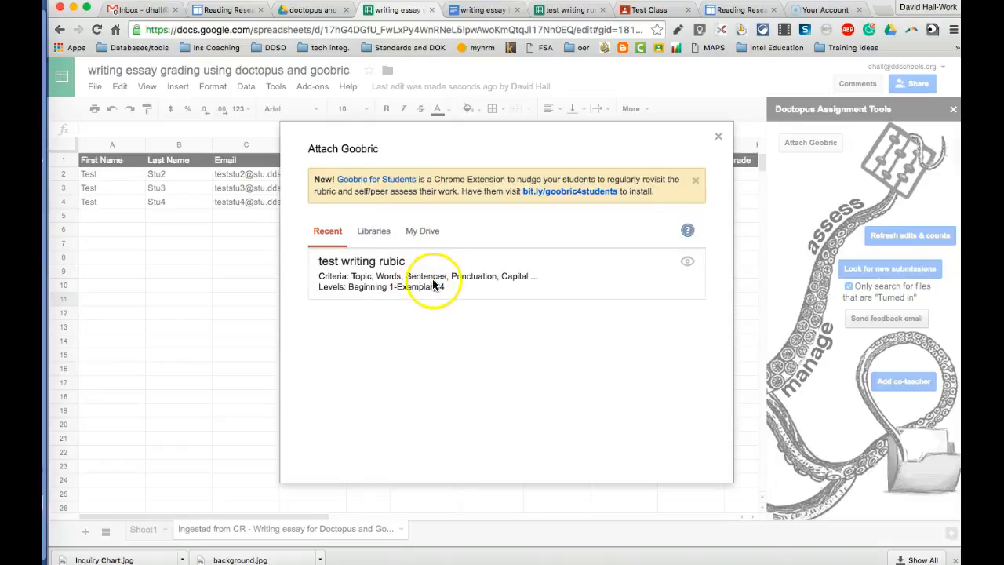
{"action": "left_click", "coordinate": [434, 285]}
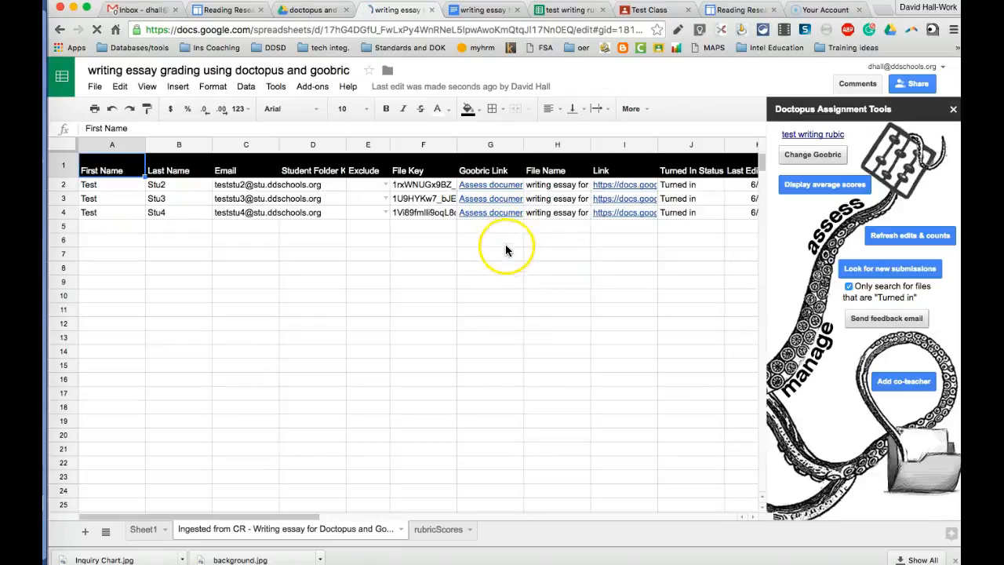
Open the first student's essay for Goobric assessment through the "Assess document" link in row 2
{"action": "mouse_move", "coordinate": [503, 189]}
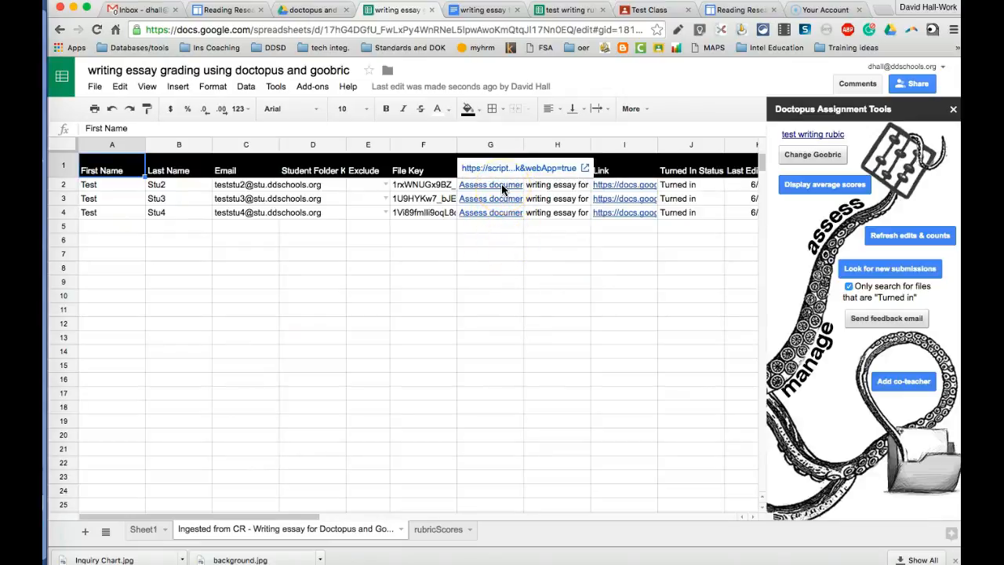
{"action": "left_click", "coordinate": [496, 10]}
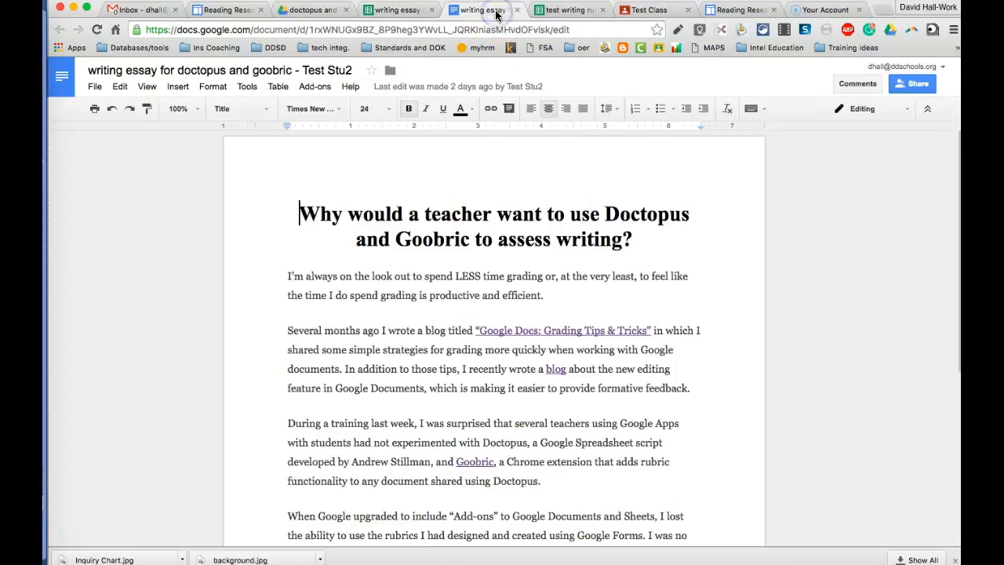
{"action": "left_click", "coordinate": [409, 11]}
{"action": "left_click", "coordinate": [480, 267]}
{"action": "left_click", "coordinate": [489, 186]}
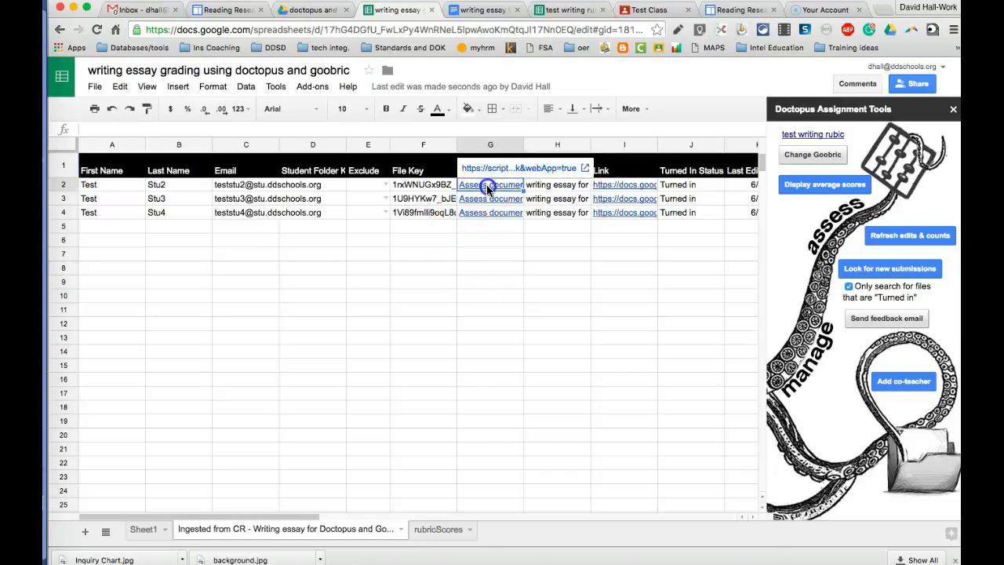
{"action": "left_click", "coordinate": [494, 169]}
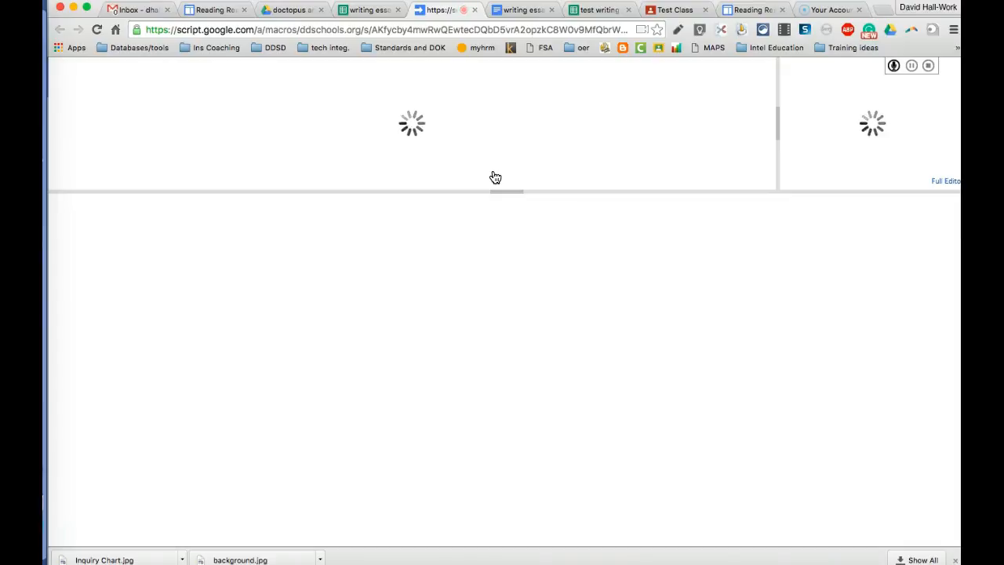
{"action": "left_click_drag", "start_coordinate": [446, 240], "coordinate": [449, 326]}
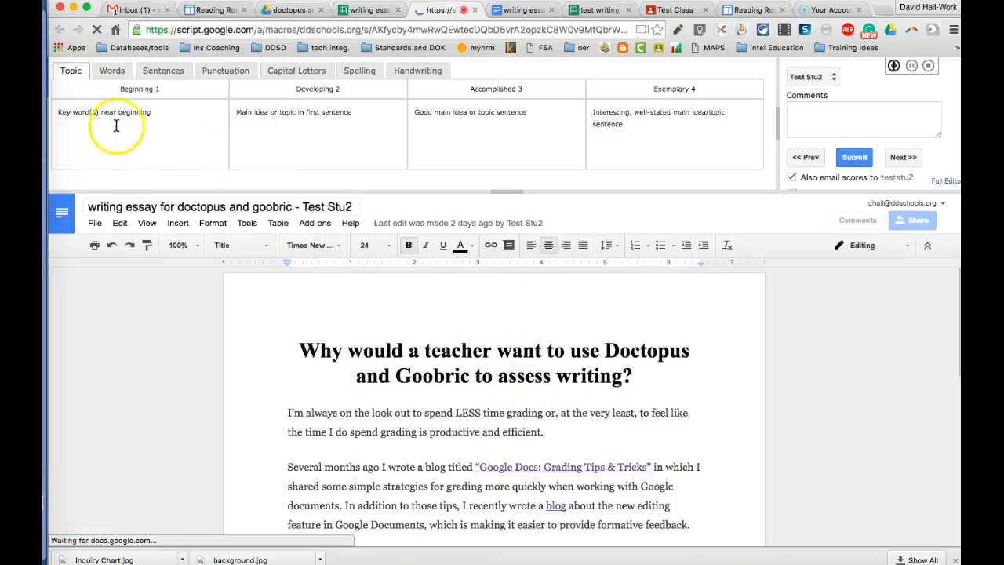
Skim the student's essay and rate its Topic criterion as Accomplished 3
{"action": "left_click", "coordinate": [281, 134]}
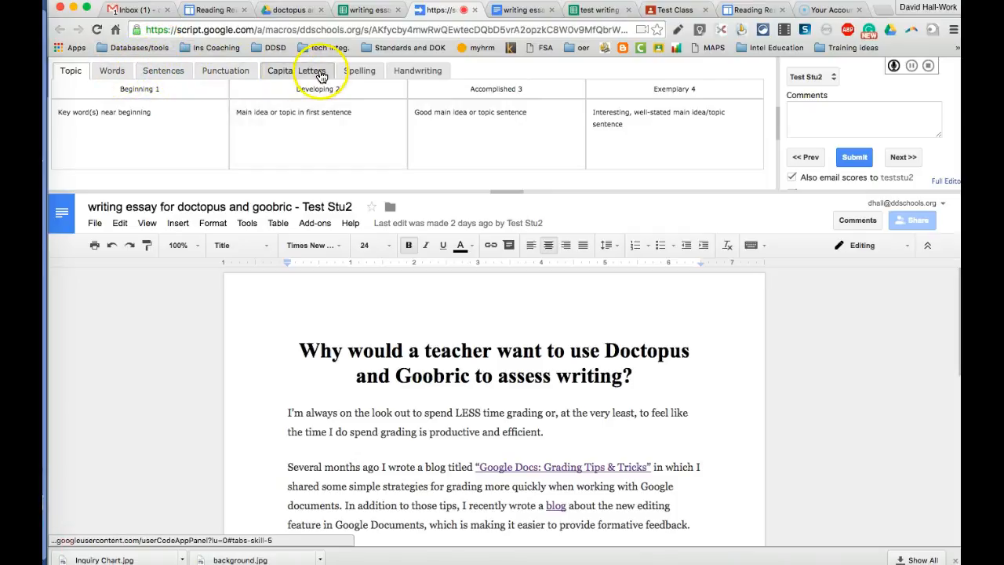
{"action": "scroll", "coordinate": [499, 396], "scroll_direction": "down", "scroll_amount": 1}
{"action": "scroll", "coordinate": [499, 396], "scroll_direction": "down", "scroll_amount": 10}
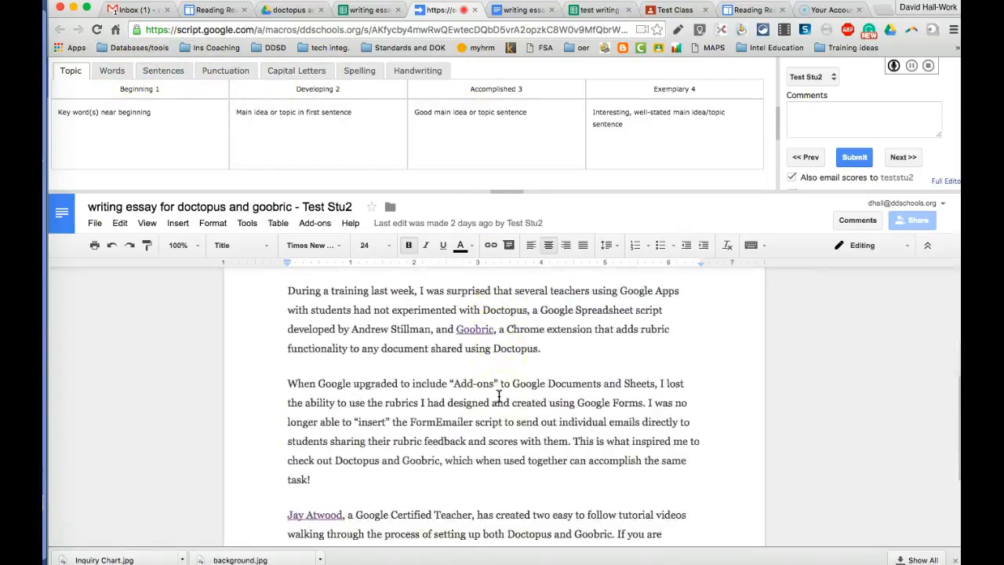
{"action": "scroll", "coordinate": [737, 392], "scroll_direction": "up", "scroll_amount": 4}
{"action": "scroll", "coordinate": [832, 357], "scroll_direction": "up", "scroll_amount": 7}
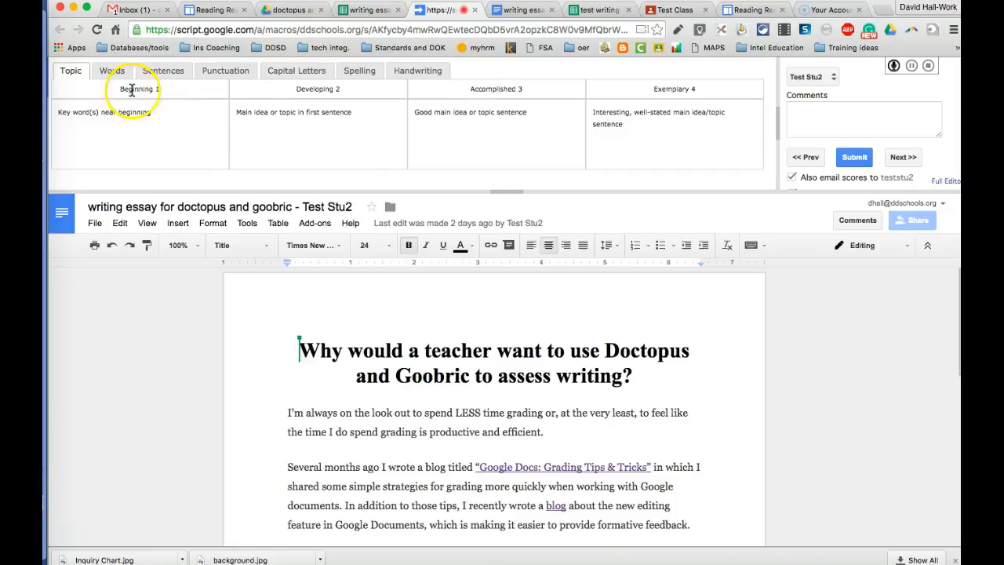
{"action": "left_click", "coordinate": [463, 118]}
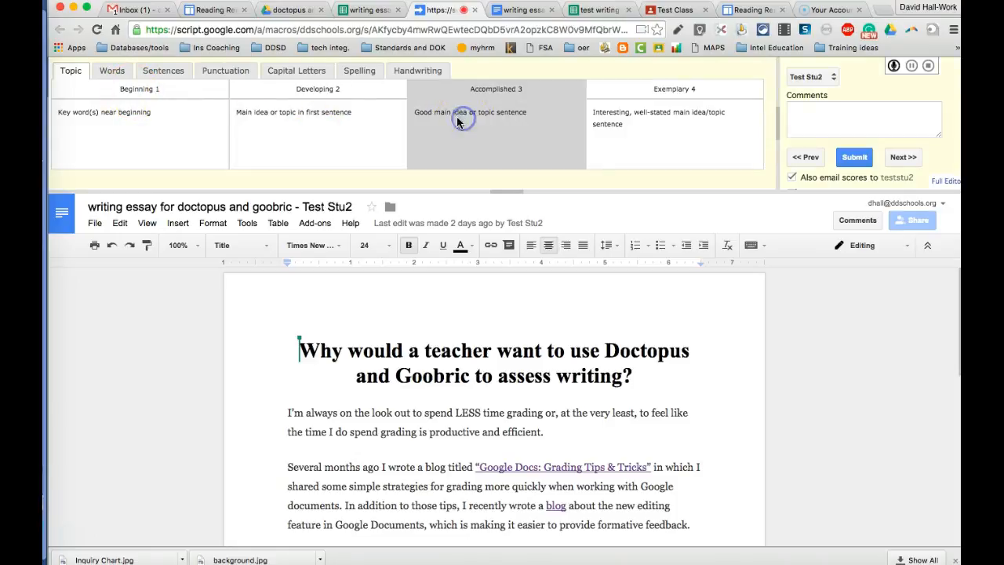
Rate the first student's Words and Sentences criteria as Developing 2 and Punctuation as Accomplished 3
{"action": "left_click", "coordinate": [125, 79]}
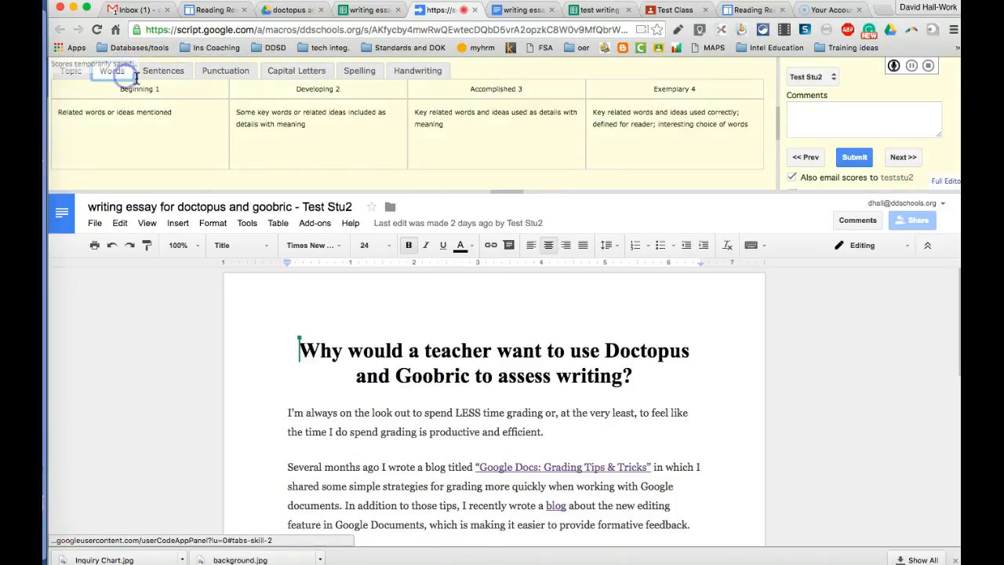
{"action": "left_click", "coordinate": [271, 119]}
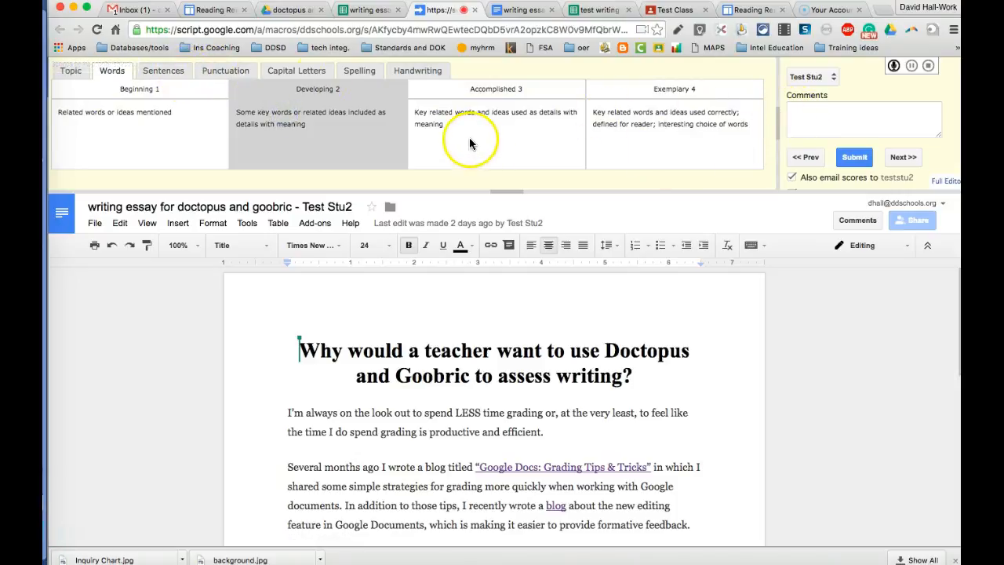
{"action": "left_click", "coordinate": [172, 71]}
{"action": "left_click", "coordinate": [302, 117]}
{"action": "left_click", "coordinate": [235, 71]}
{"action": "left_click", "coordinate": [453, 113]}
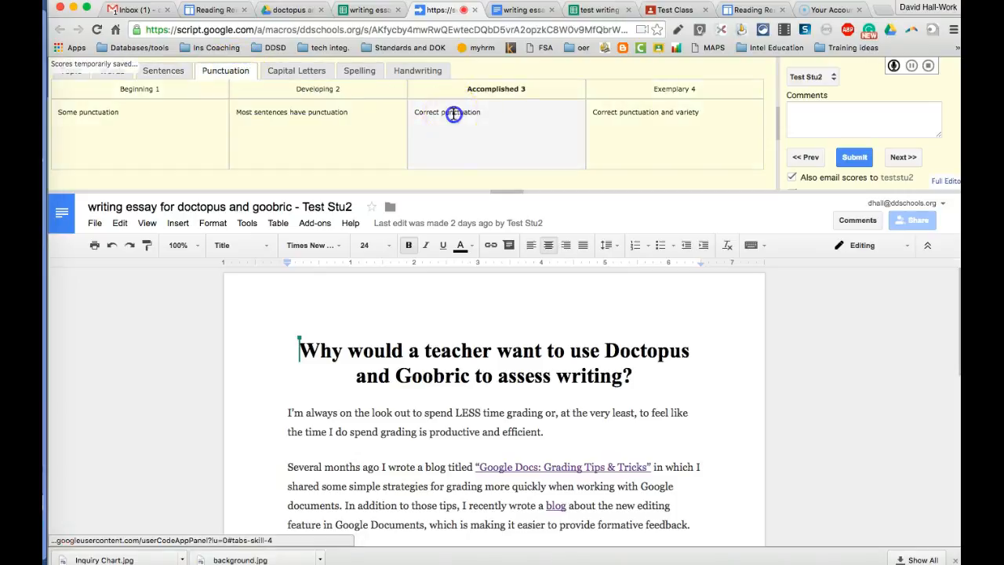
Rate the first student's Capital Letters, Spelling and Handwriting criteria as Exemplary 4
{"action": "left_click", "coordinate": [297, 71]}
{"action": "left_click", "coordinate": [621, 130]}
{"action": "left_click", "coordinate": [361, 72]}
{"action": "left_click", "coordinate": [596, 128]}
{"action": "left_click", "coordinate": [409, 75]}
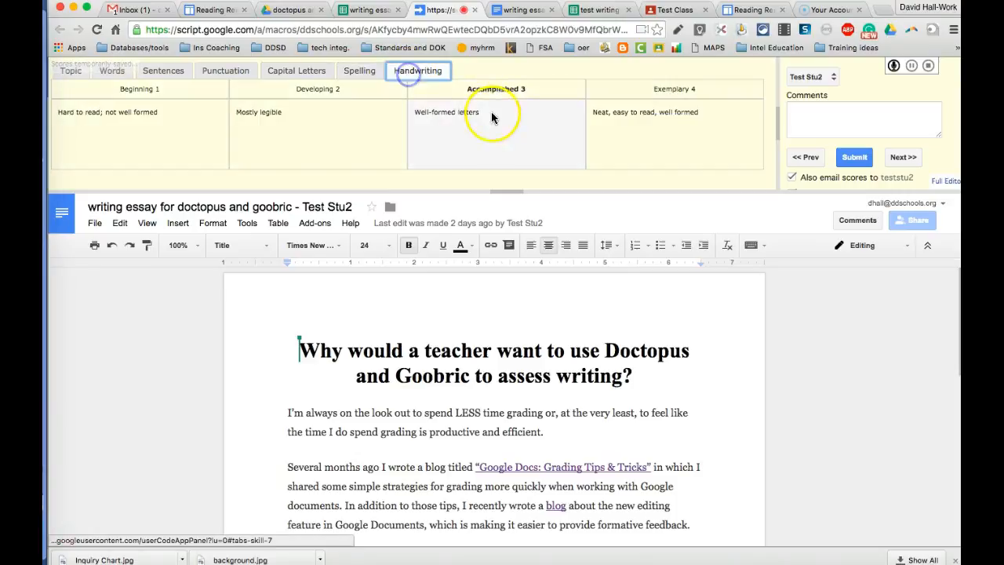
{"action": "left_click", "coordinate": [639, 141]}
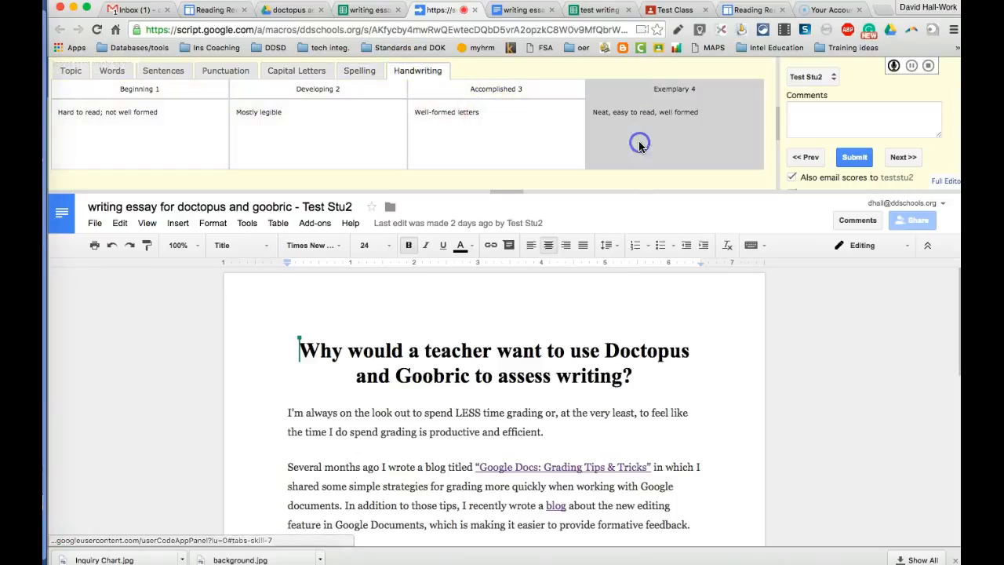
Record a short audio comment for the first student, save it to Drive and submit the rubric scores
{"action": "left_click", "coordinate": [823, 120]}
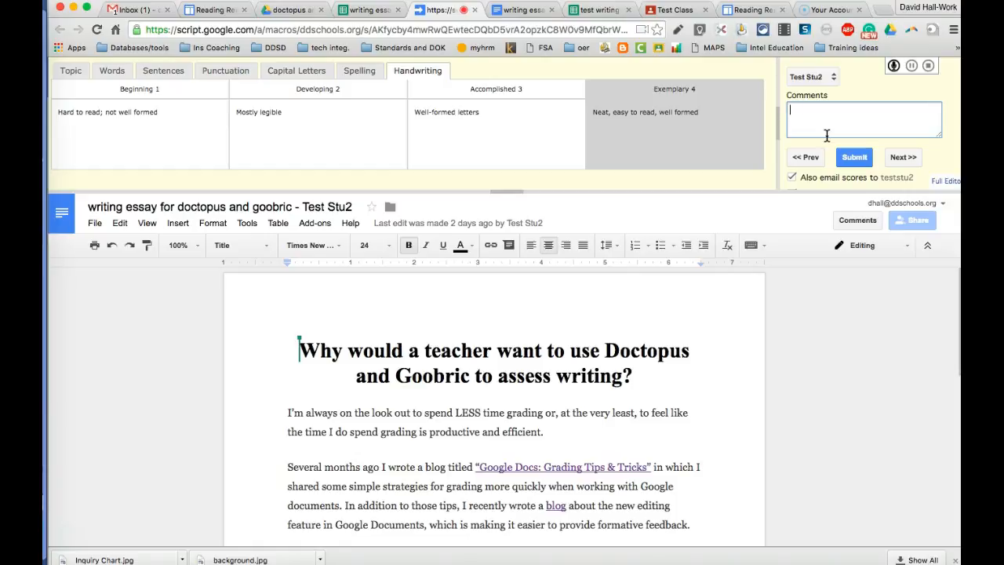
{"action": "left_click", "coordinate": [827, 135]}
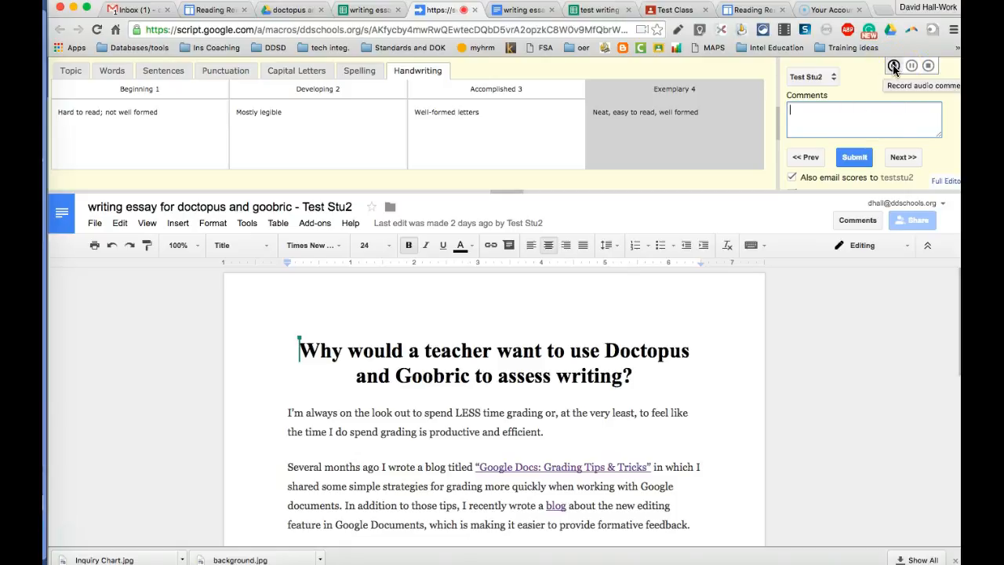
{"action": "left_click", "coordinate": [893, 67]}
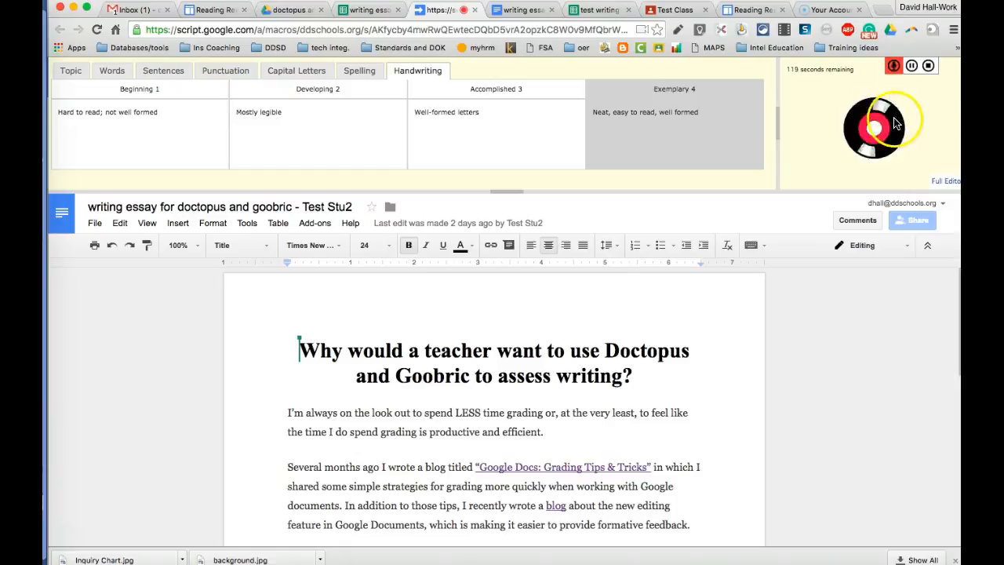
{"action": "left_click", "coordinate": [929, 66]}
{"action": "left_click", "coordinate": [926, 126]}
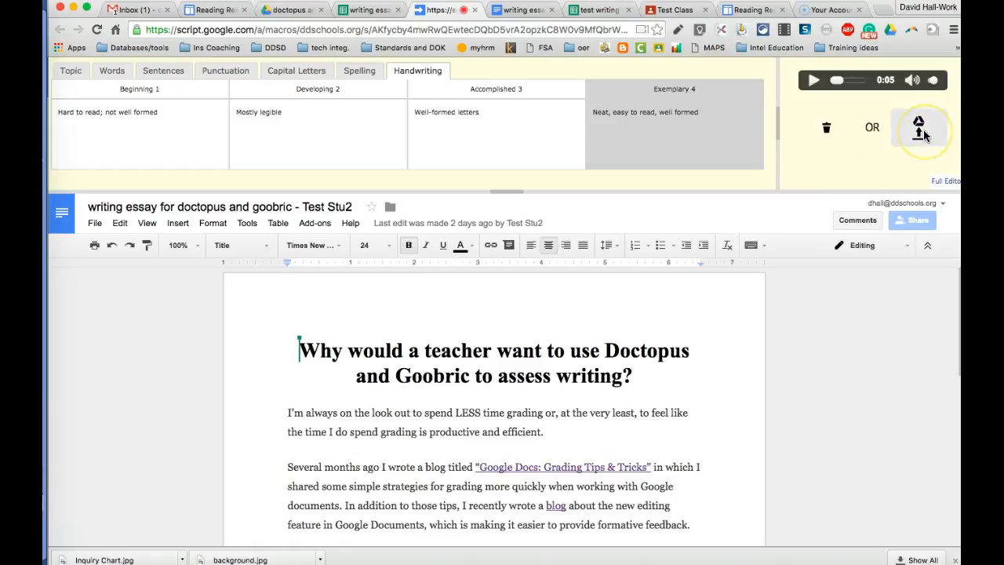
{"action": "left_click", "coordinate": [920, 133]}
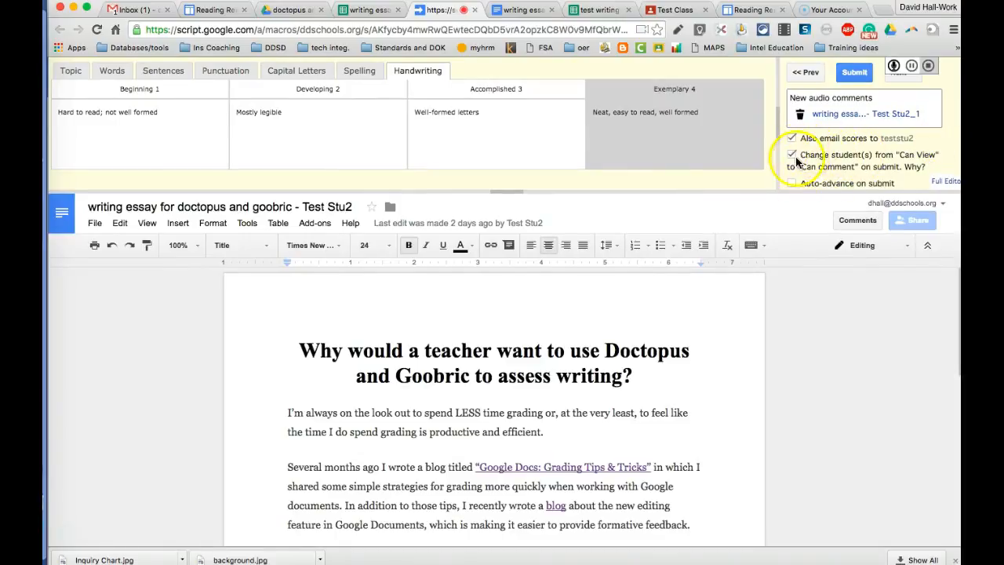
{"action": "left_click", "coordinate": [853, 73]}
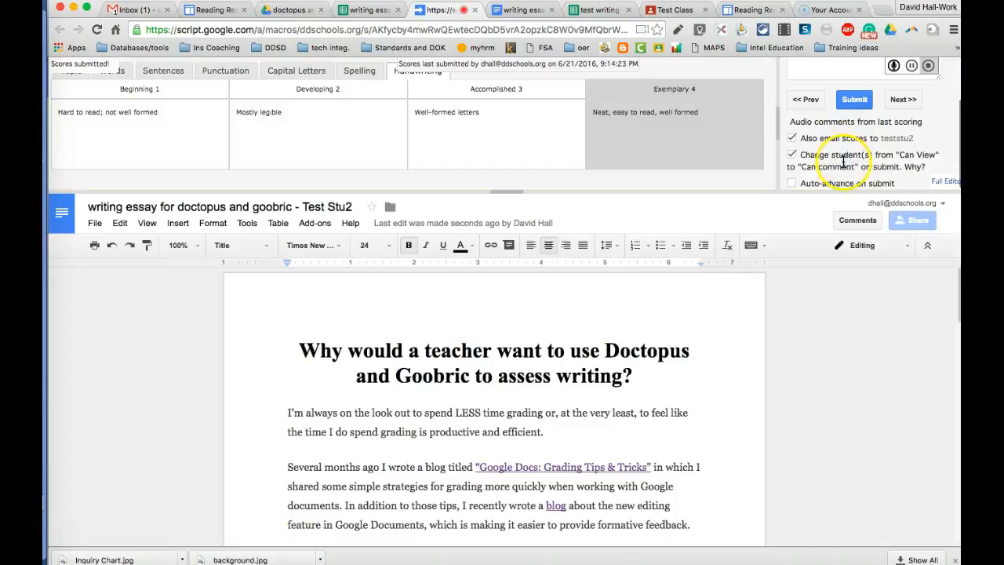
Advance to the next student's essay and rate its Topic, Words and Sentences criteria as Beginning 1
{"action": "left_click", "coordinate": [896, 107]}
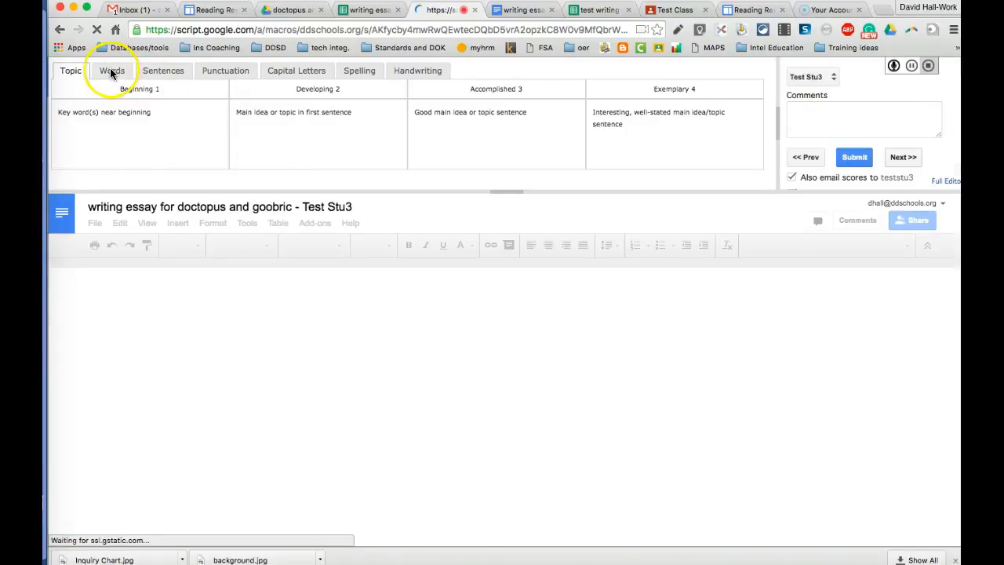
{"action": "left_click", "coordinate": [165, 142]}
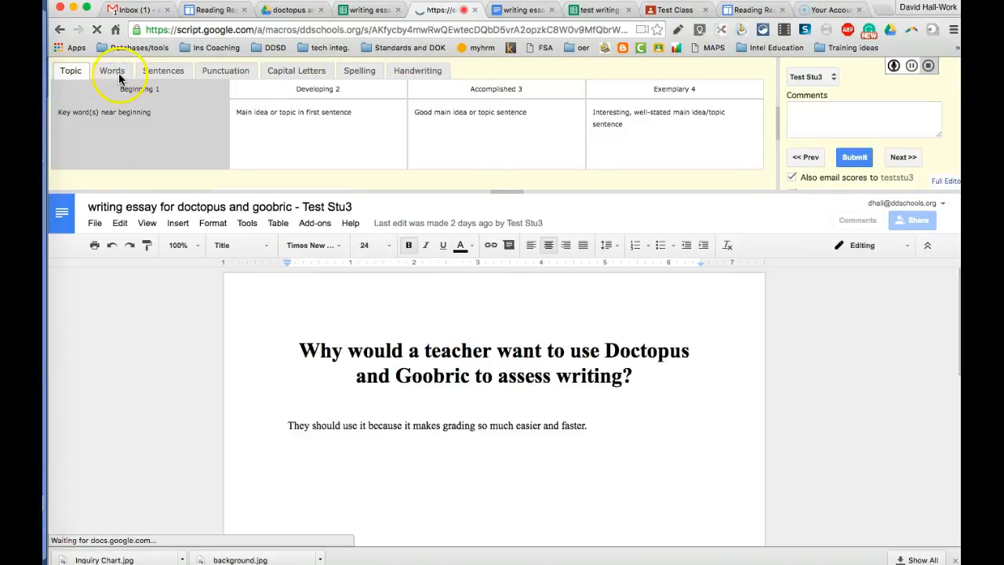
{"action": "left_click", "coordinate": [119, 75]}
{"action": "left_click", "coordinate": [135, 122]}
{"action": "left_click", "coordinate": [162, 70]}
{"action": "left_click", "coordinate": [174, 122]}
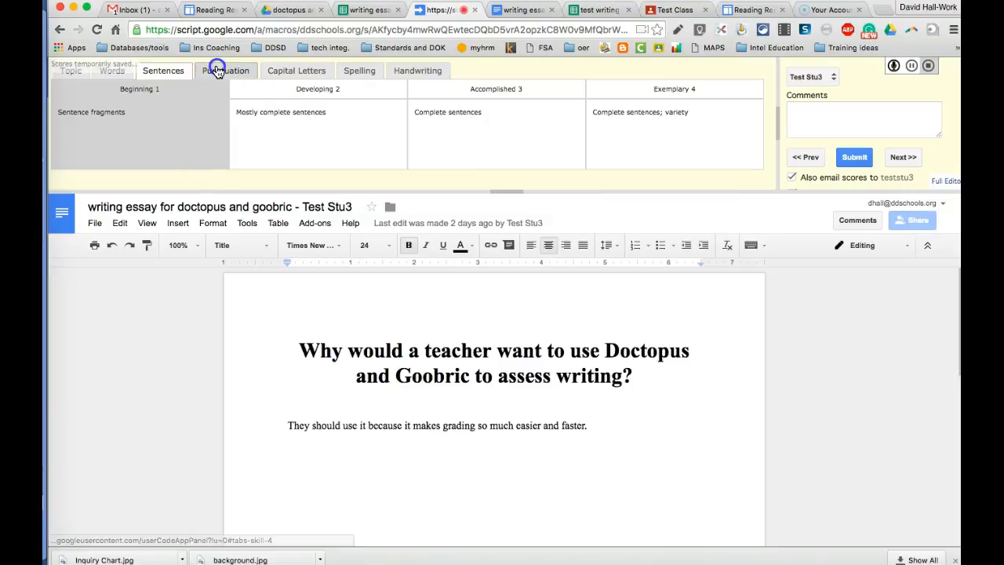
Rate the second student's Punctuation, Capital Letters, Spelling and Handwriting criteria as Beginning 1
{"action": "left_click", "coordinate": [217, 71]}
{"action": "left_click", "coordinate": [196, 110]}
{"action": "left_click", "coordinate": [282, 71]}
{"action": "left_click", "coordinate": [198, 118]}
{"action": "left_click", "coordinate": [358, 70]}
{"action": "left_click", "coordinate": [206, 123]}
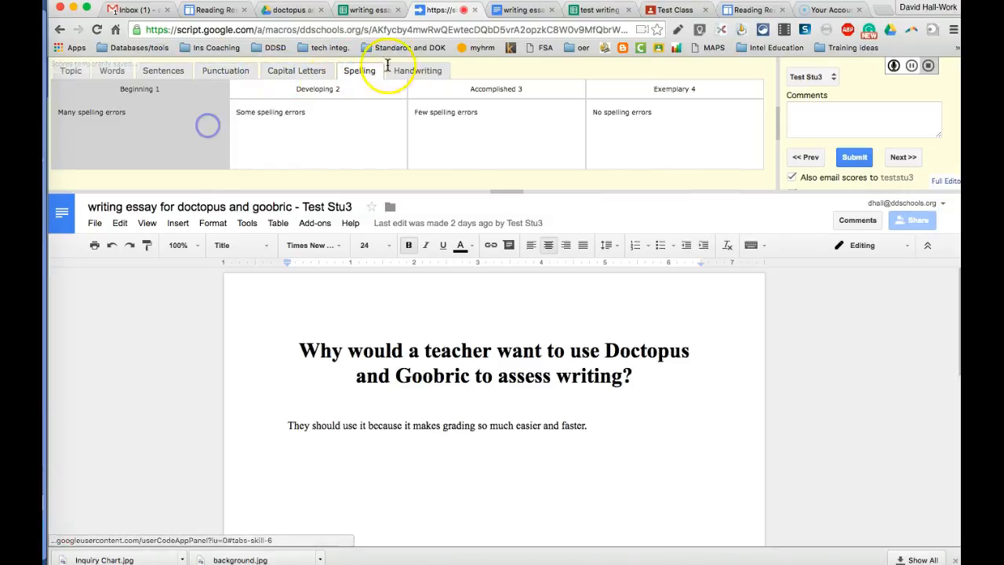
{"action": "left_click", "coordinate": [401, 76]}
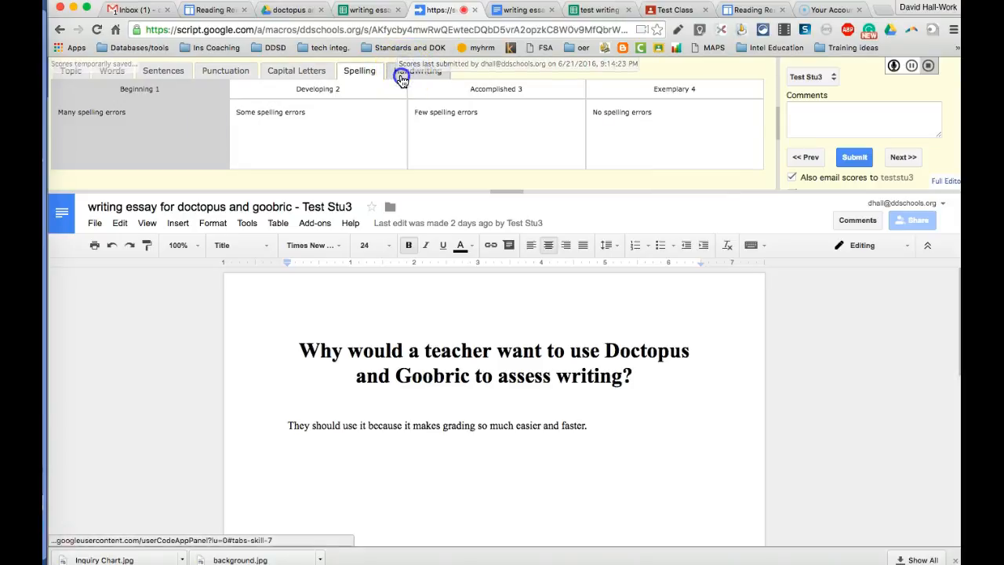
{"action": "left_click", "coordinate": [177, 123]}
Enter the comment "Too little to asses" for the second student and submit the scores
{"action": "left_click", "coordinate": [802, 112]}
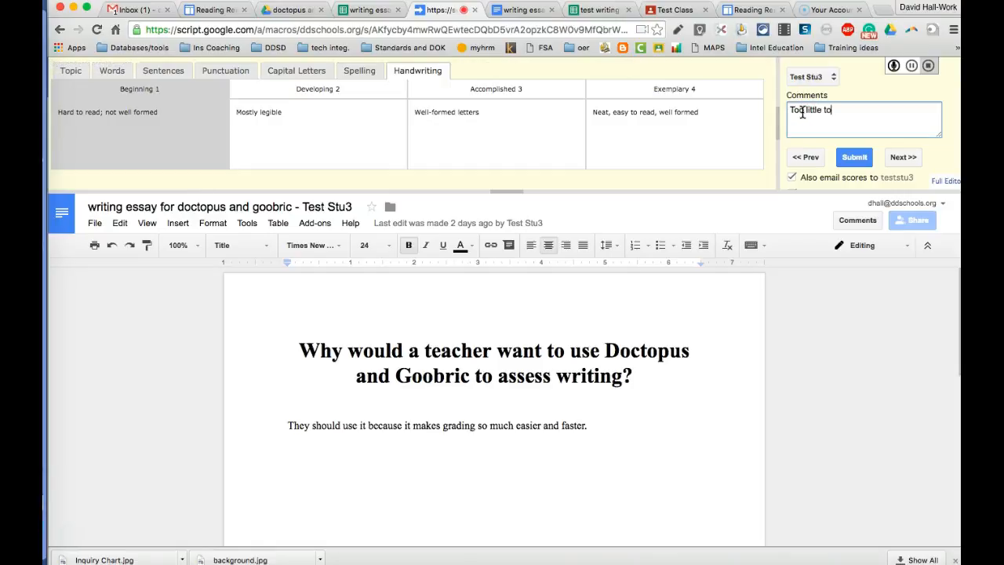
{"action": "type", "text": "Too little to asses"}
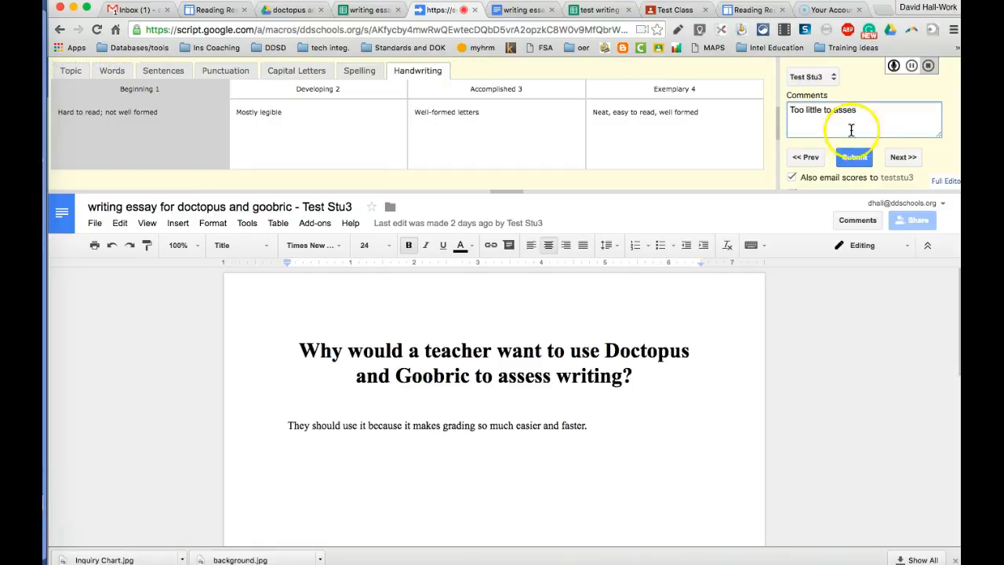
{"action": "left_click", "coordinate": [855, 158]}
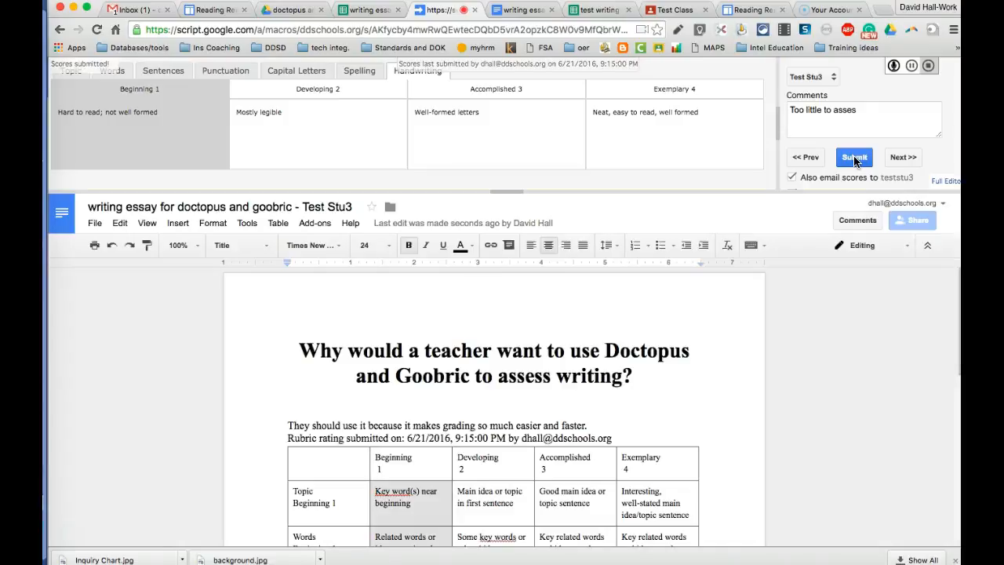
Switch to the first student's Chrome profile and open Test Class in Google Classroom
{"action": "left_click", "coordinate": [307, 9]}
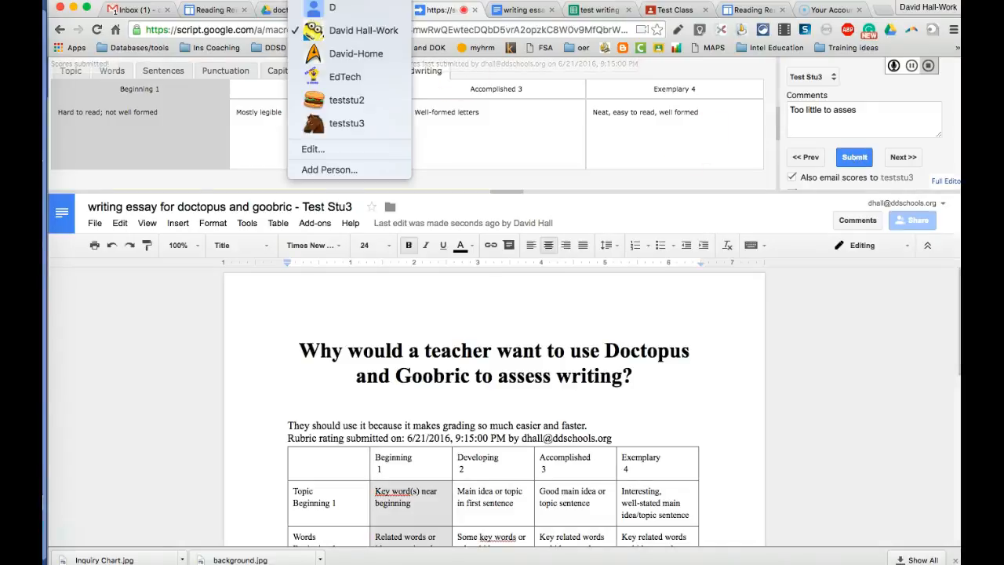
{"action": "left_click", "coordinate": [323, 101]}
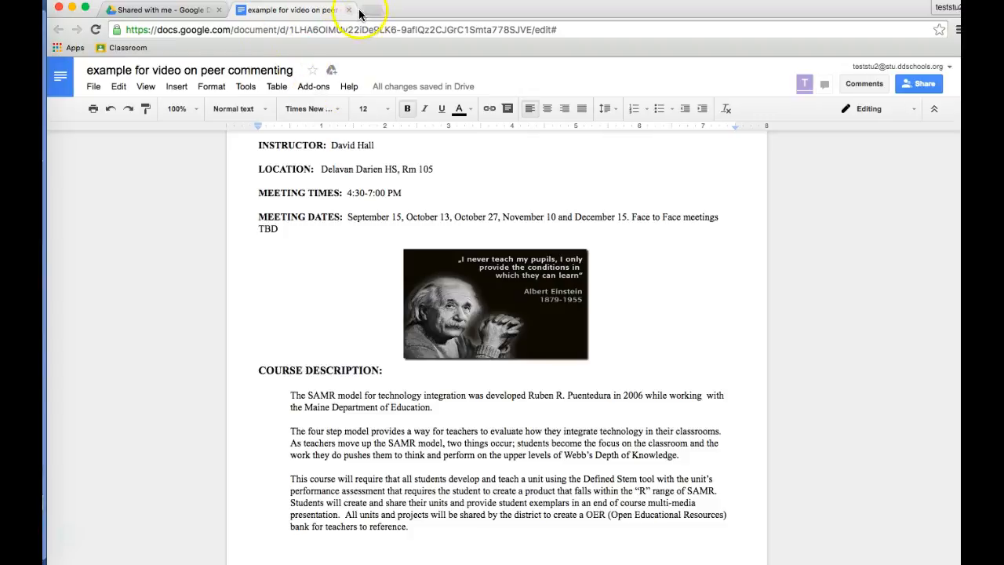
{"action": "left_click", "coordinate": [370, 11]}
{"action": "left_click", "coordinate": [117, 48]}
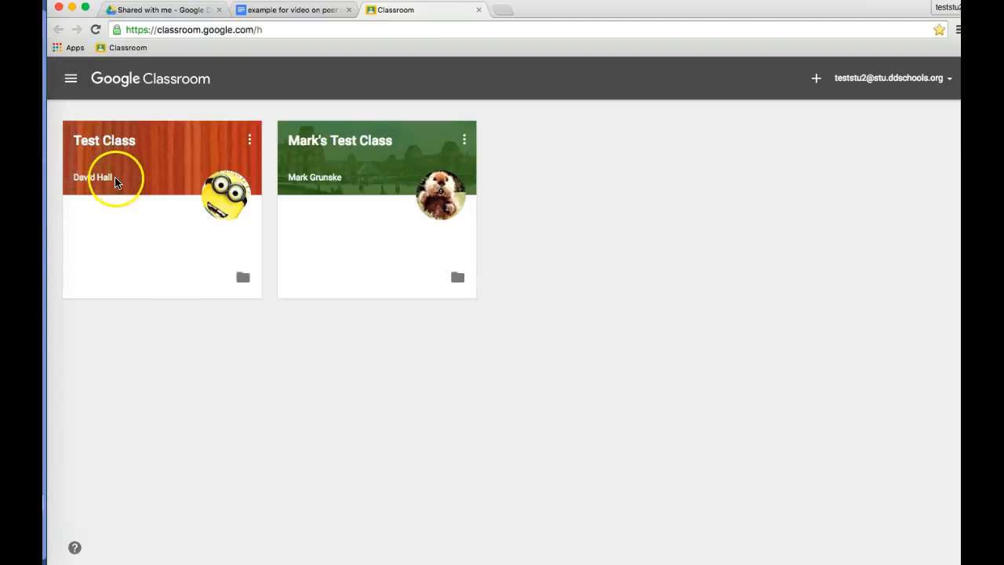
{"action": "left_click", "coordinate": [109, 147]}
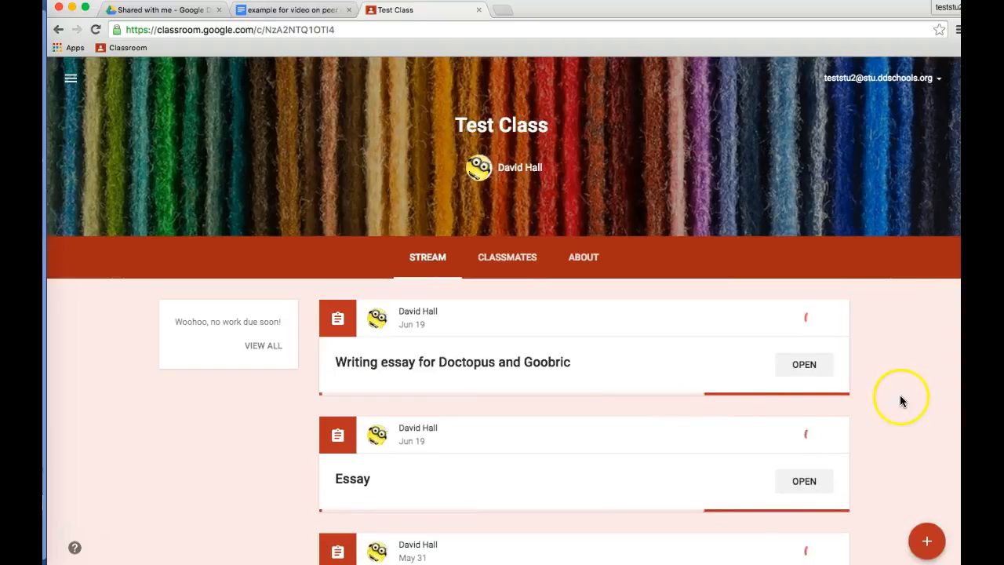
Open the student's submitted essay from the Doctopus and Goobric assignment and review its rubric ratings and audio comment link
{"action": "left_click", "coordinate": [808, 365]}
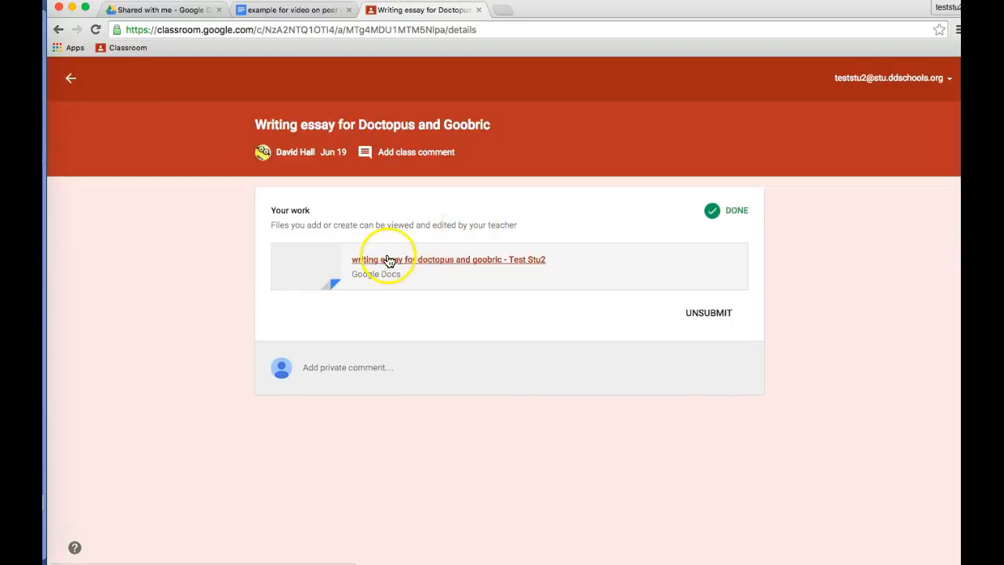
{"action": "left_click", "coordinate": [386, 260]}
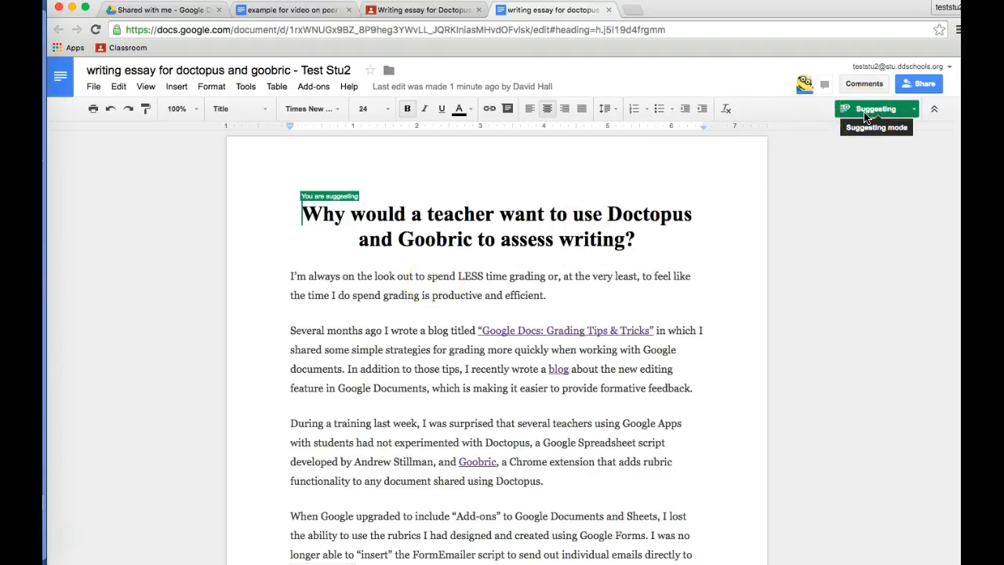
{"action": "scroll", "coordinate": [533, 264], "scroll_direction": "down", "scroll_amount": 3}
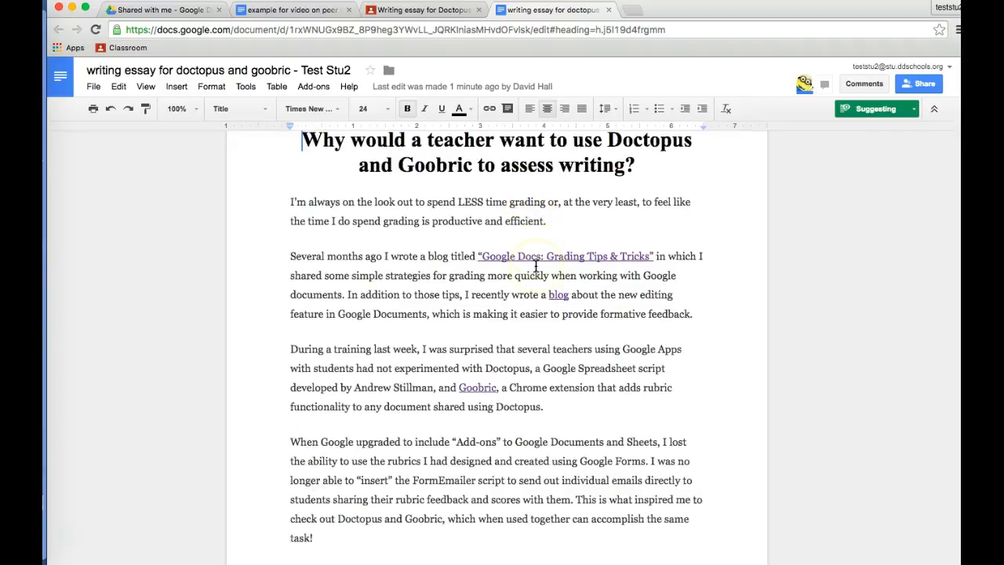
{"action": "scroll", "coordinate": [536, 267], "scroll_direction": "down", "scroll_amount": 8}
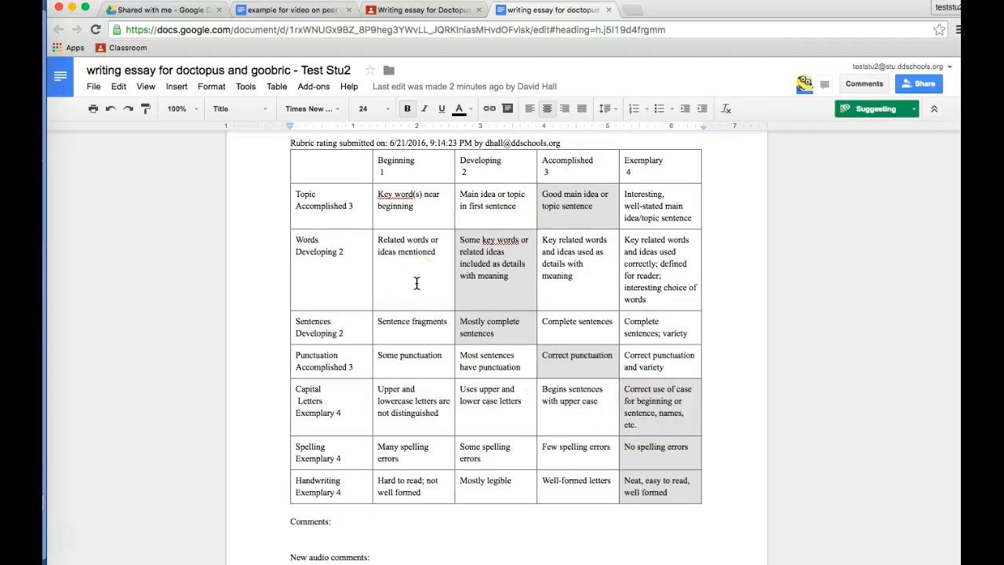
{"action": "scroll", "coordinate": [417, 283], "scroll_direction": "down", "scroll_amount": 5}
{"action": "left_click", "coordinate": [382, 387]}
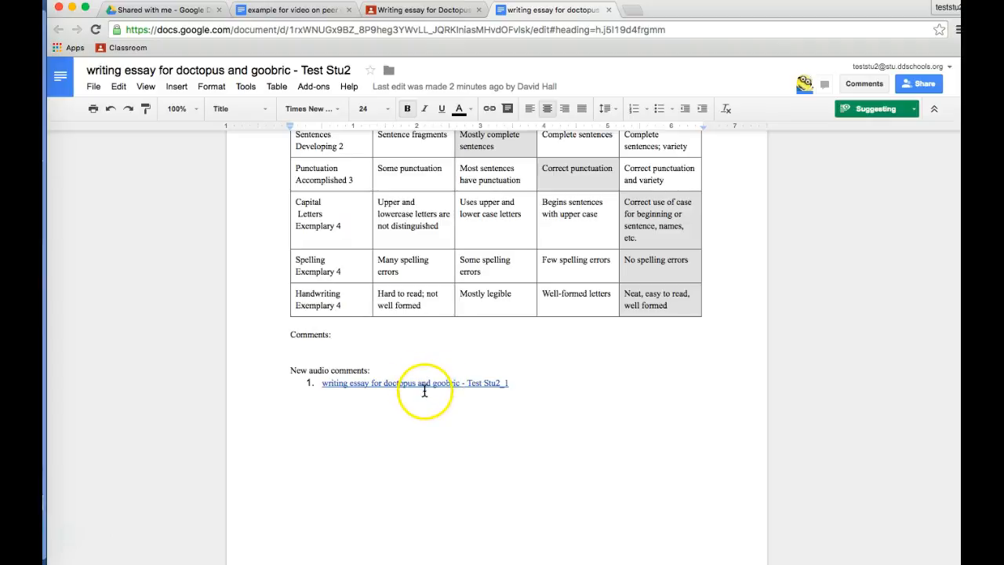
{"action": "left_click", "coordinate": [337, 0]}
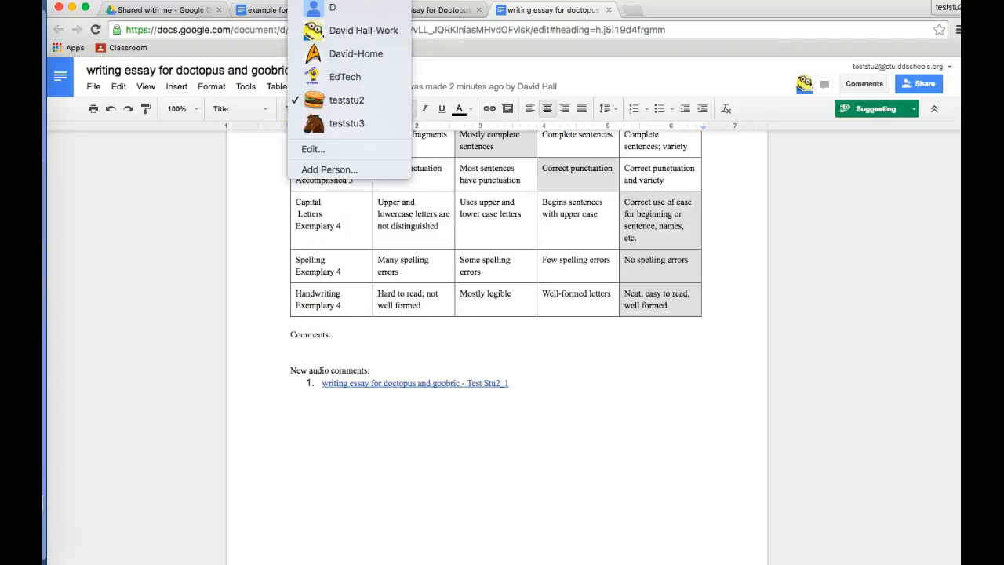
{"action": "left_click", "coordinate": [590, 485]}
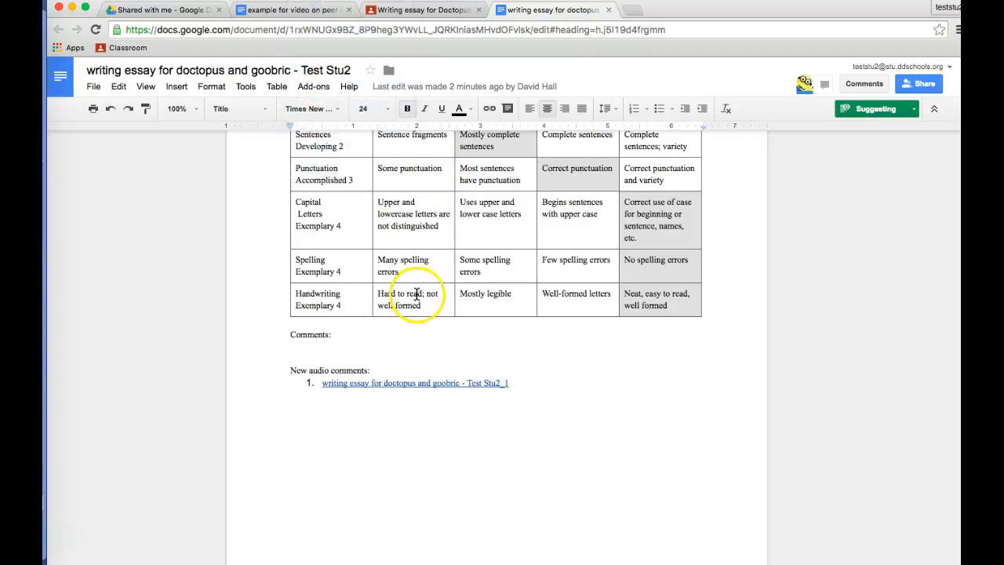